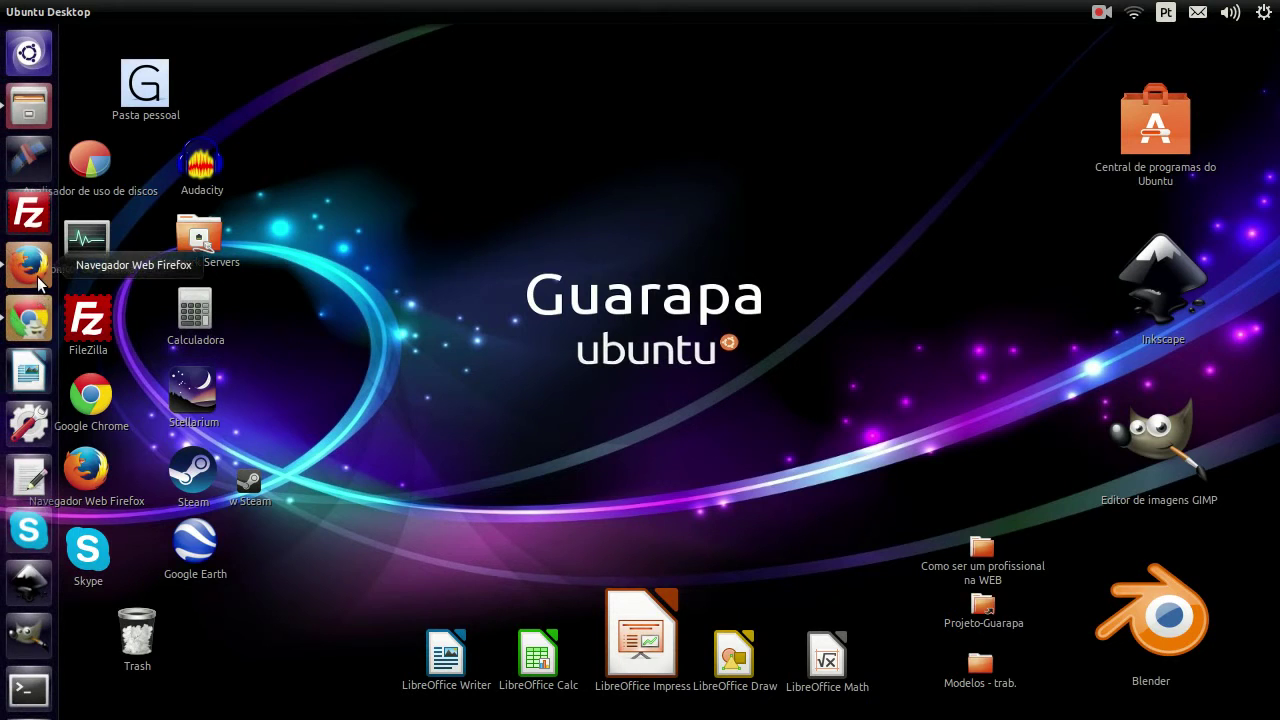
- Launch Firefox from the Unity launcher on the Ubuntu desktop
left_click(29, 267)
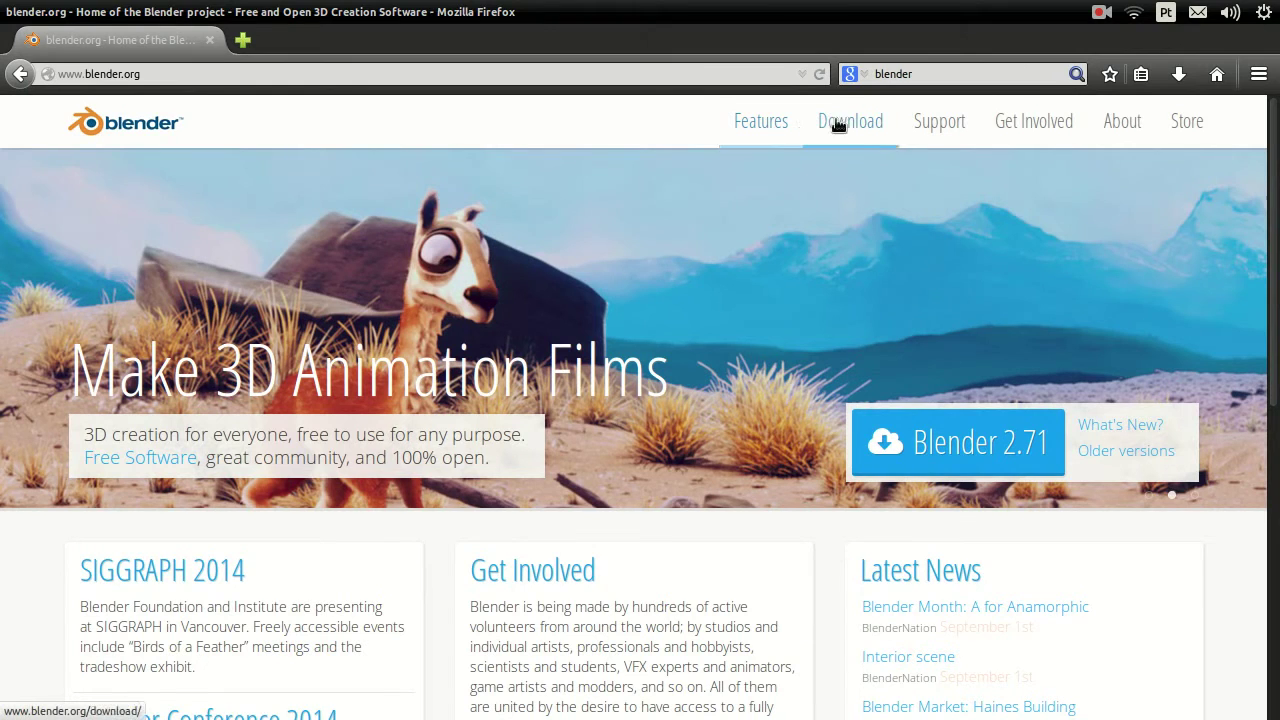
- Go to the blender.org Download page and scroll down to the Blender 2.71 packages
left_click(863, 136)
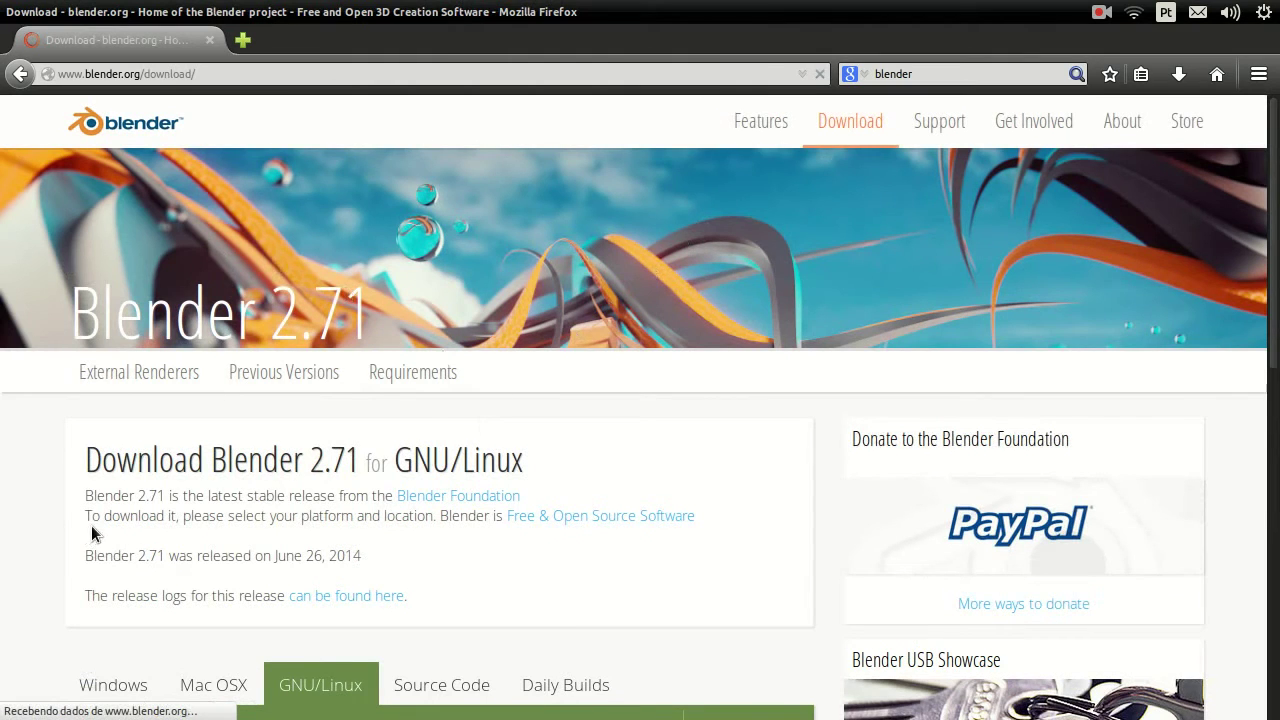
scroll(91, 532, "down", 1)
scroll(91, 525, "down", 3)
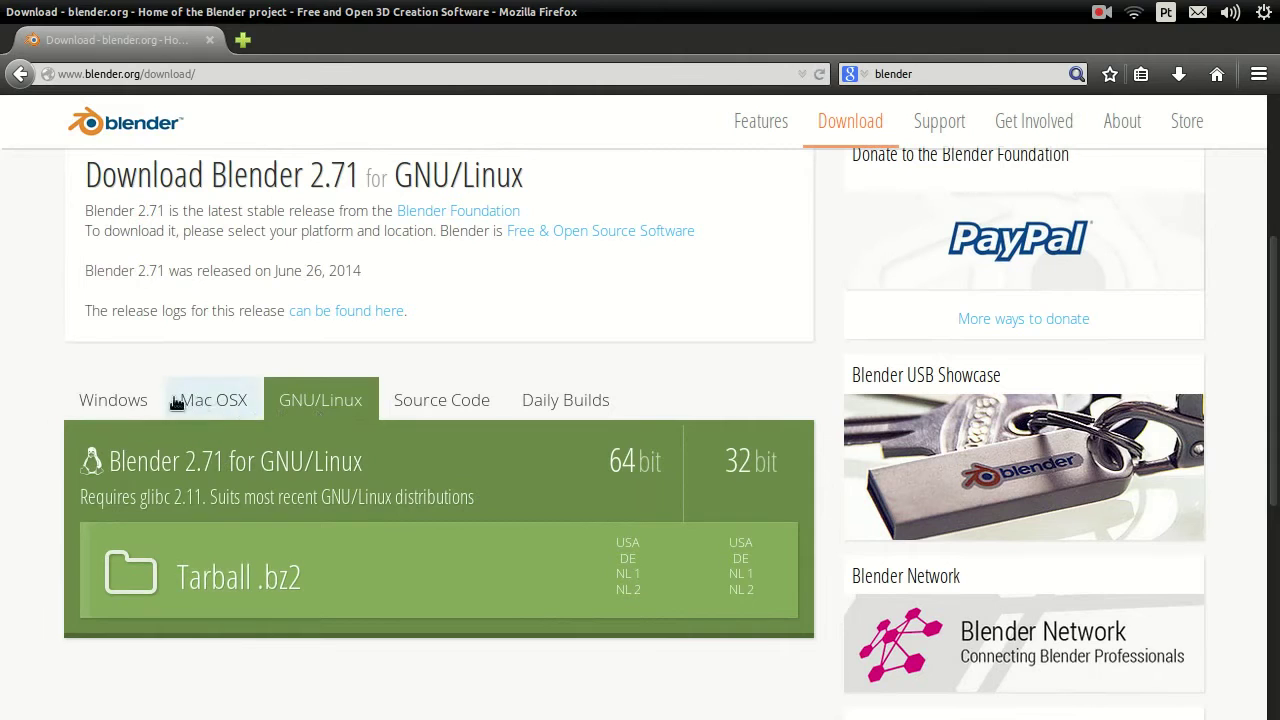
- Compare the Windows, Mac OSX and GNU/Linux download options, ending back on Windows
left_click(88, 405)
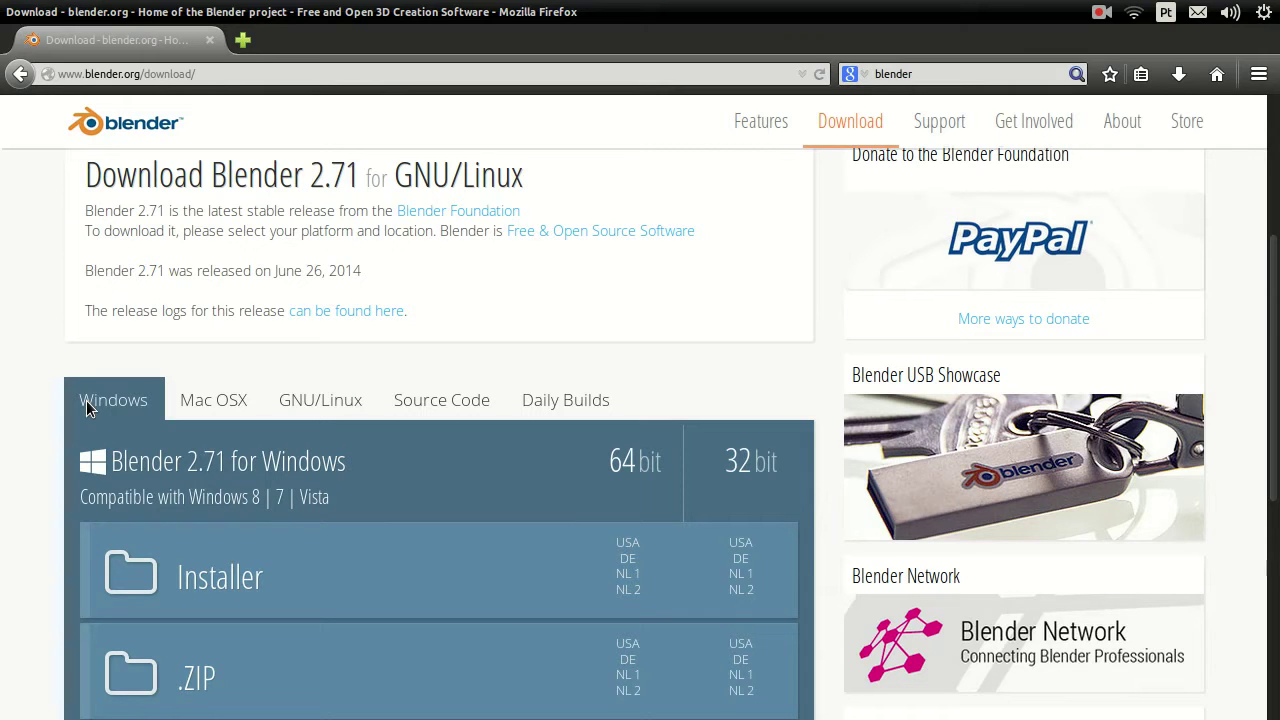
left_click(226, 402)
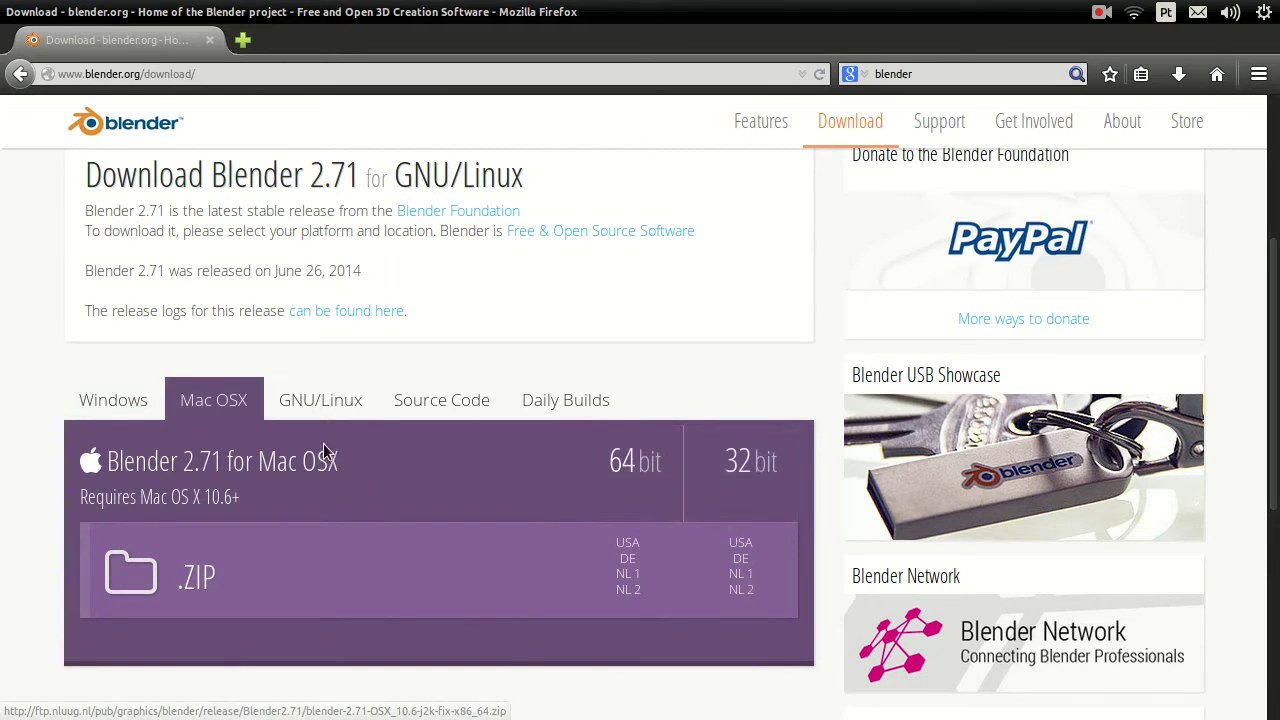
left_click(308, 406)
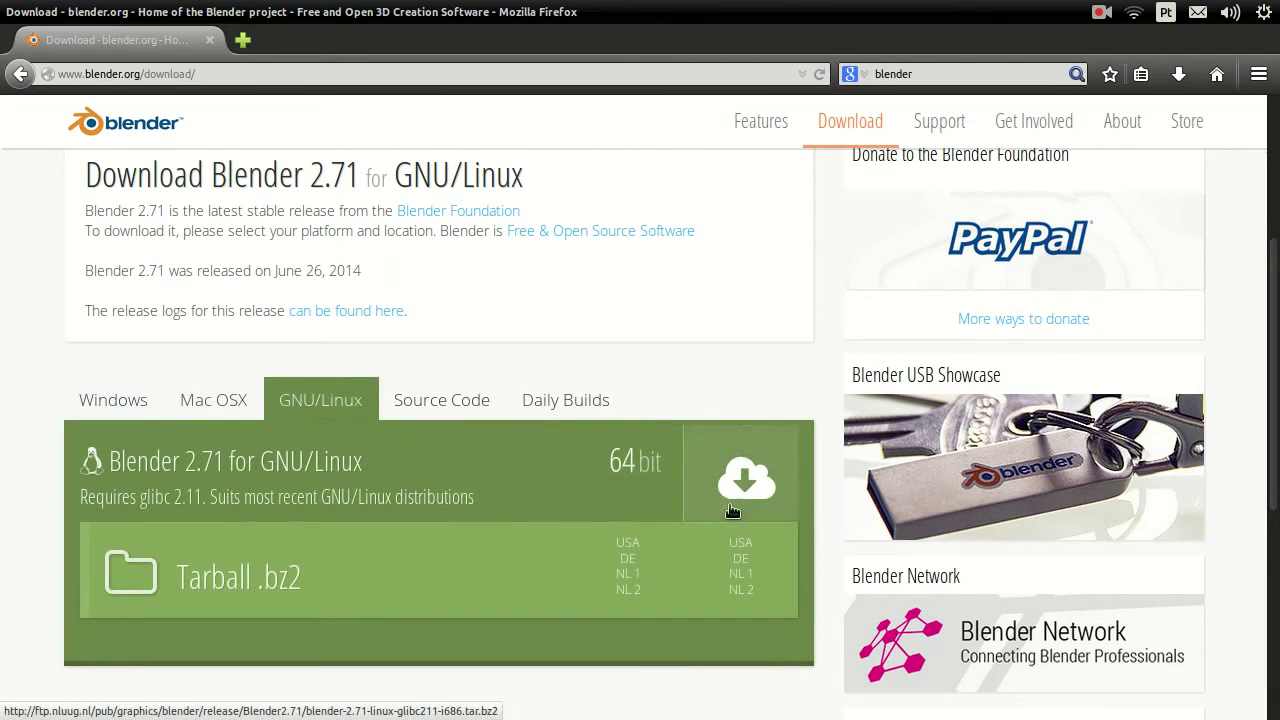
left_click(321, 402)
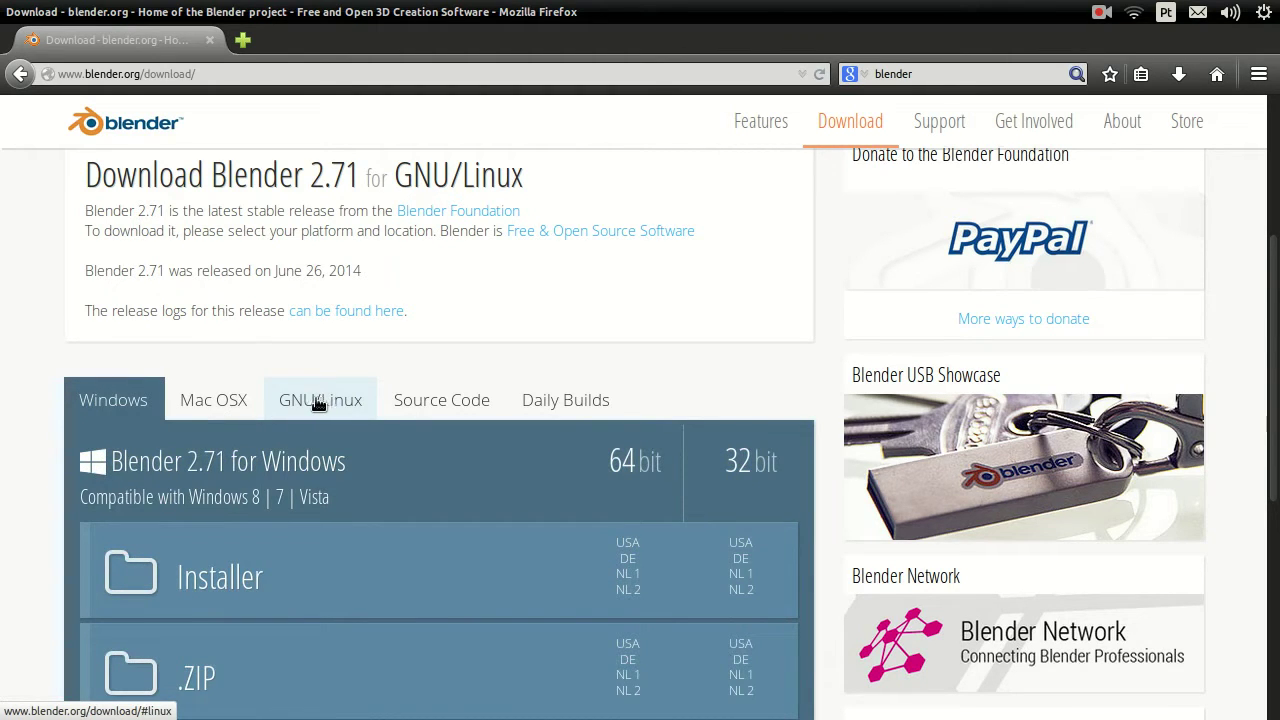
scroll(10, 580, "down", 5)
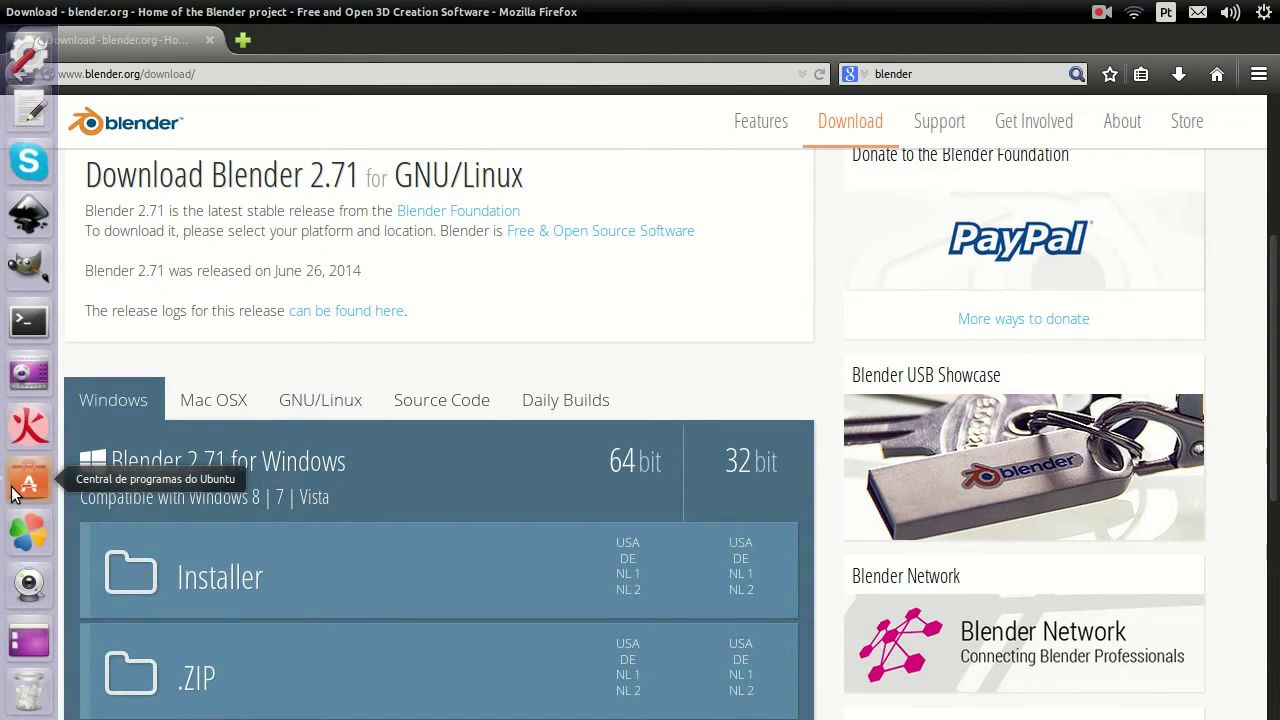
scroll(27, 100, "up", 5)
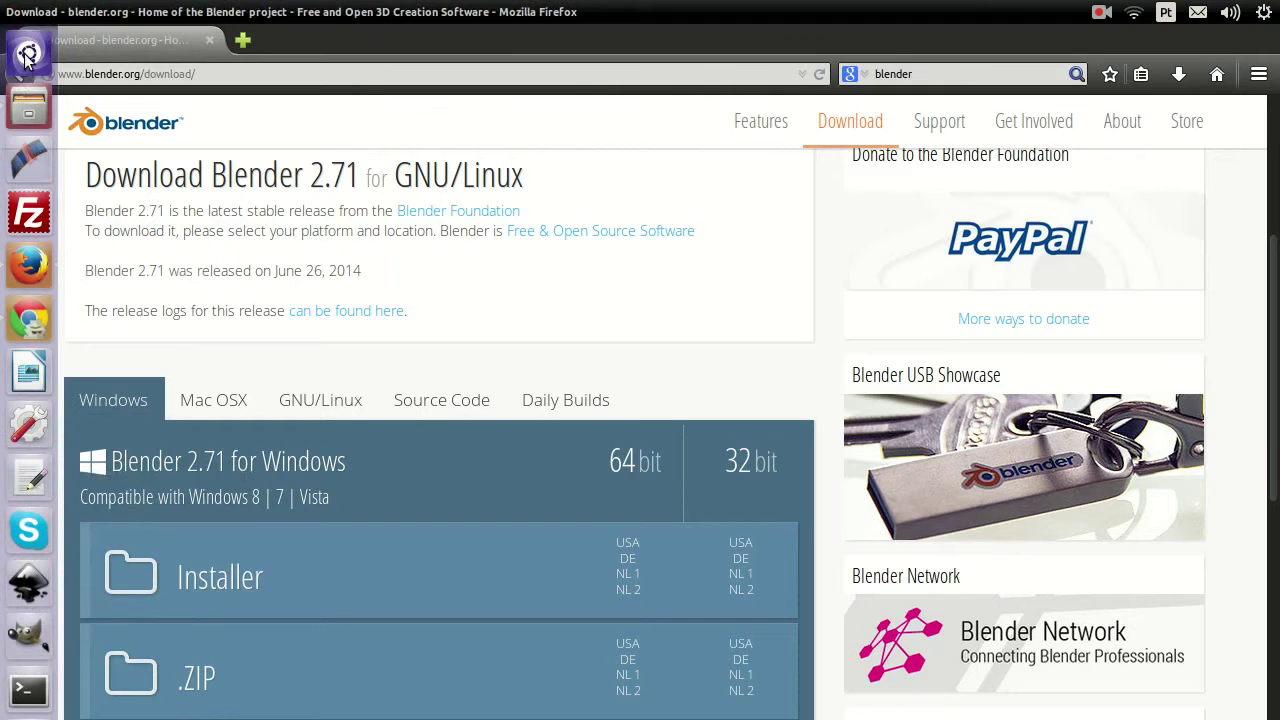
- Launch Ubuntu Software Center through a Dash search for 'central de programas'
left_click(27, 57)
type("centr")
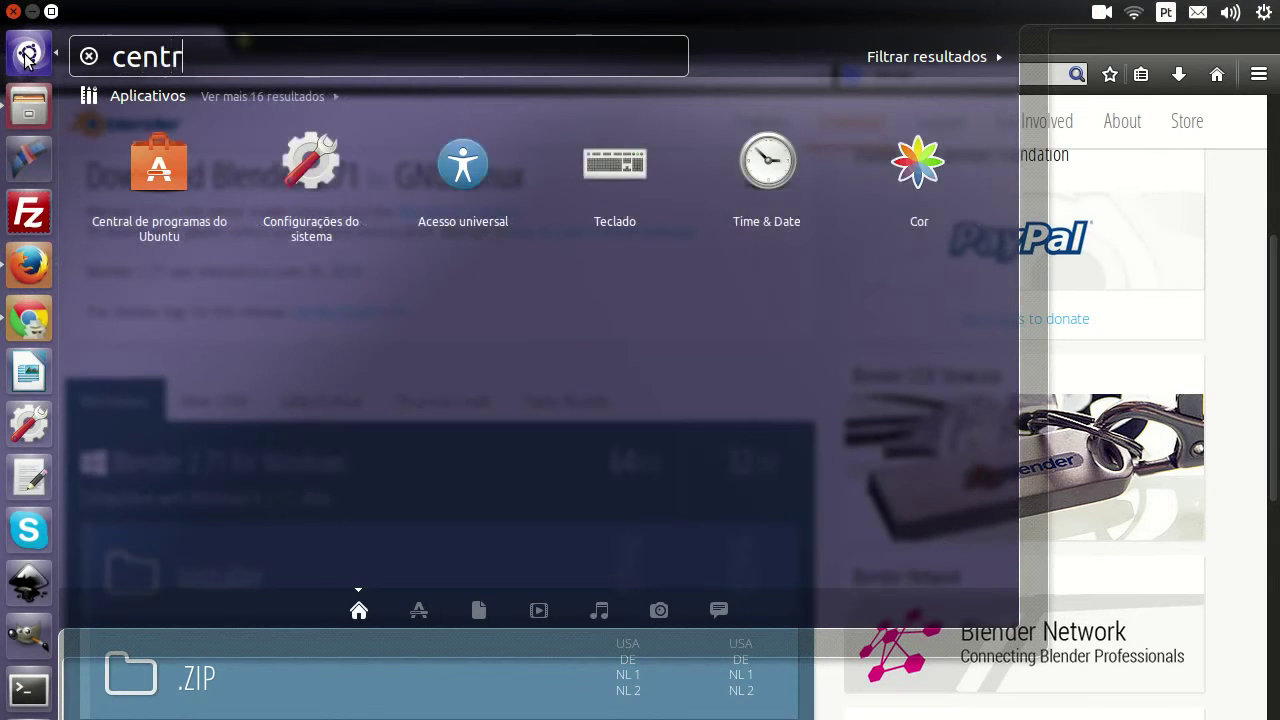
type("al de programas")
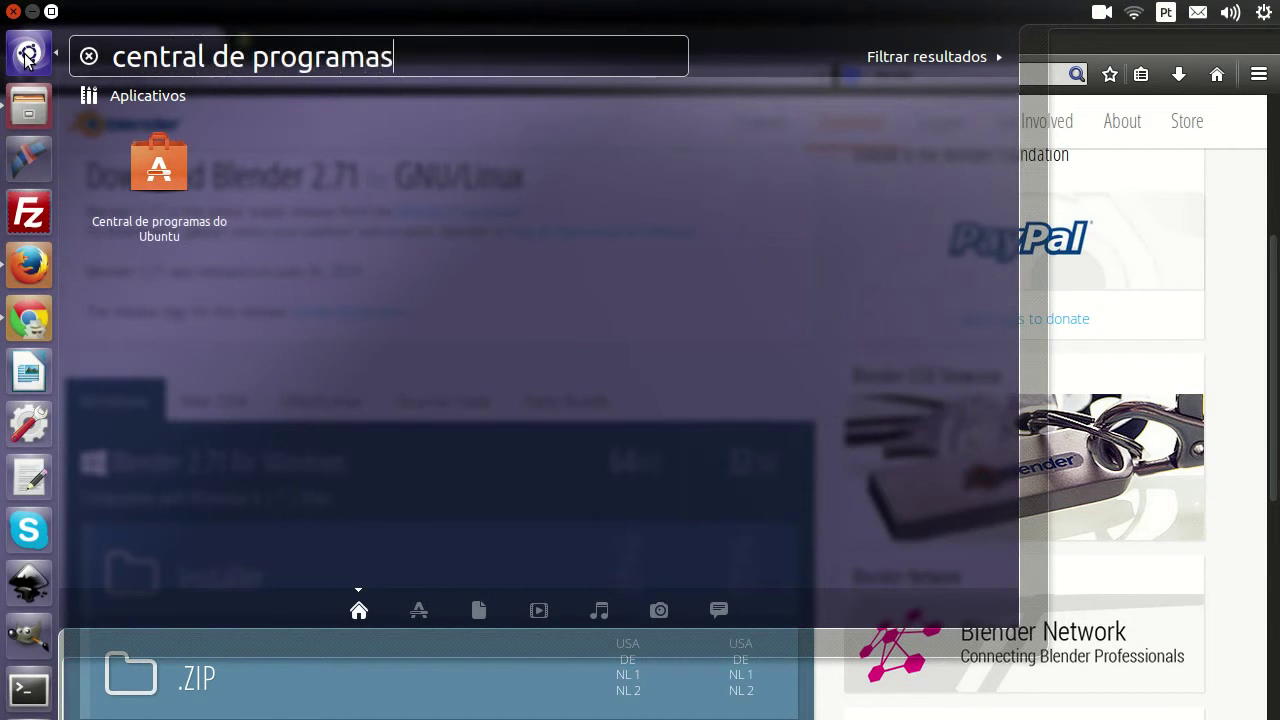
left_click(186, 160)
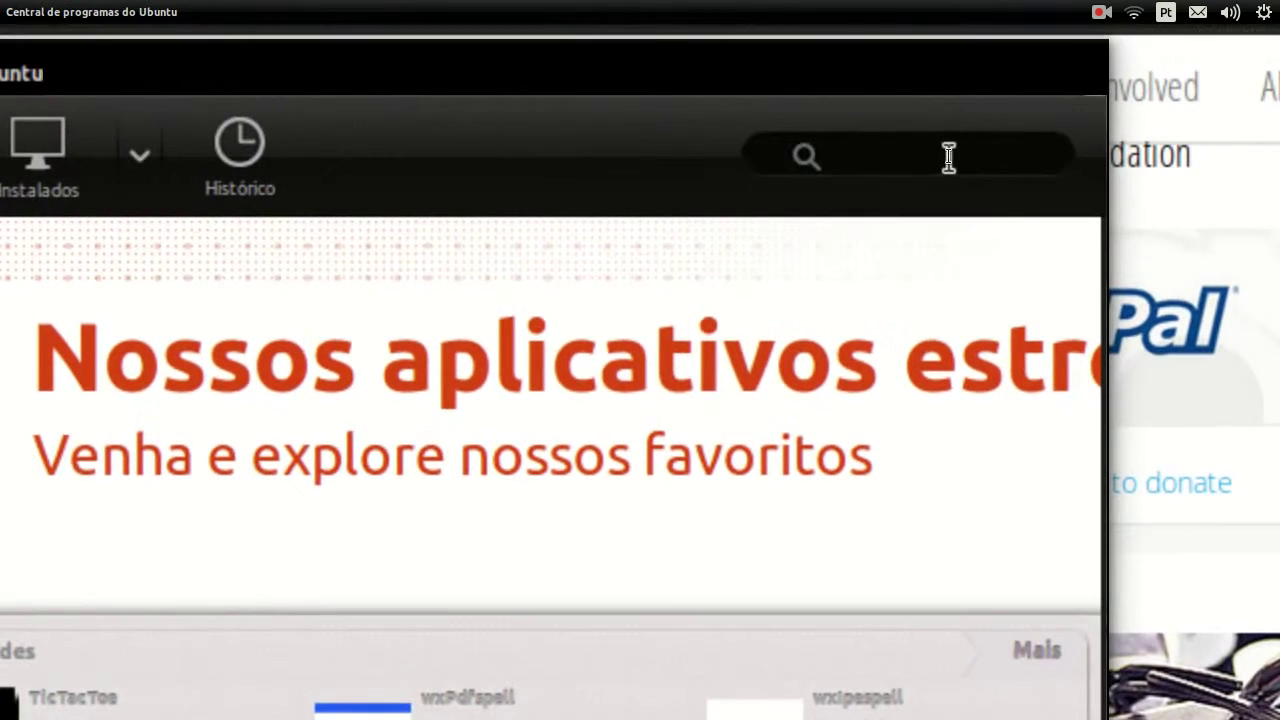
- Open Blender's details page, view a full-size screenshot, then minimize the Software Center
left_click(948, 156)
type("ble")
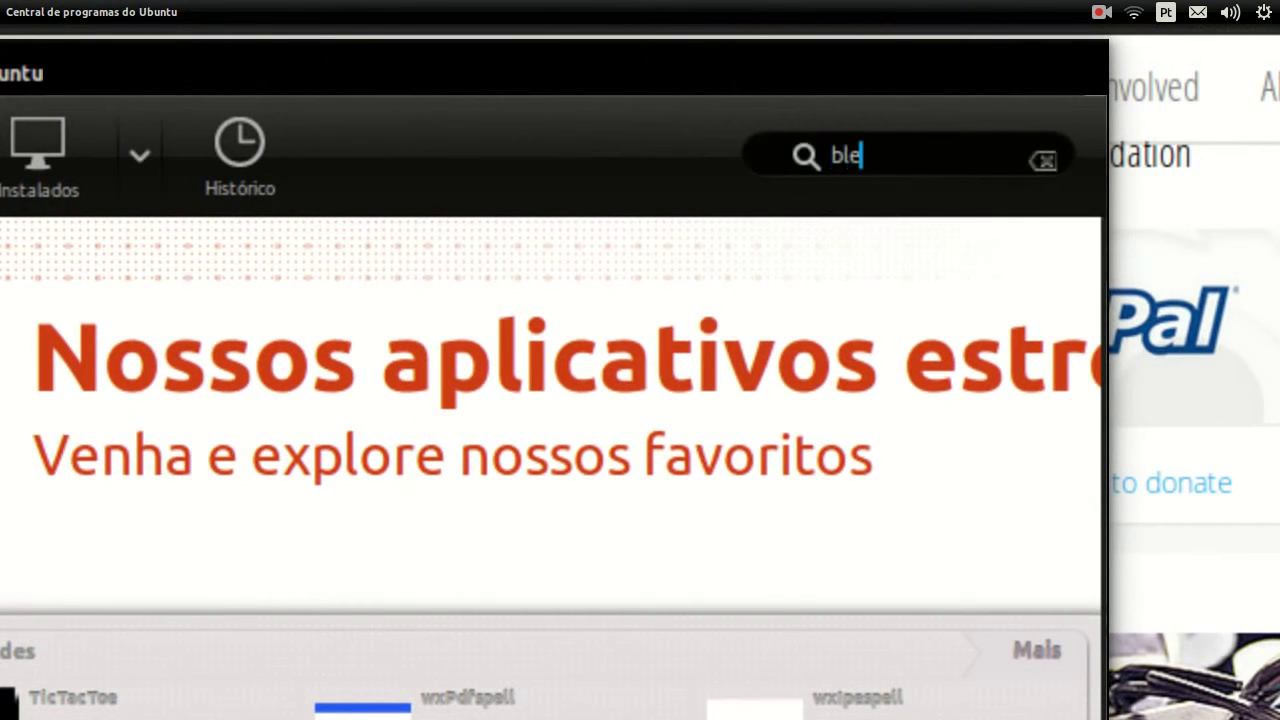
type("nder")
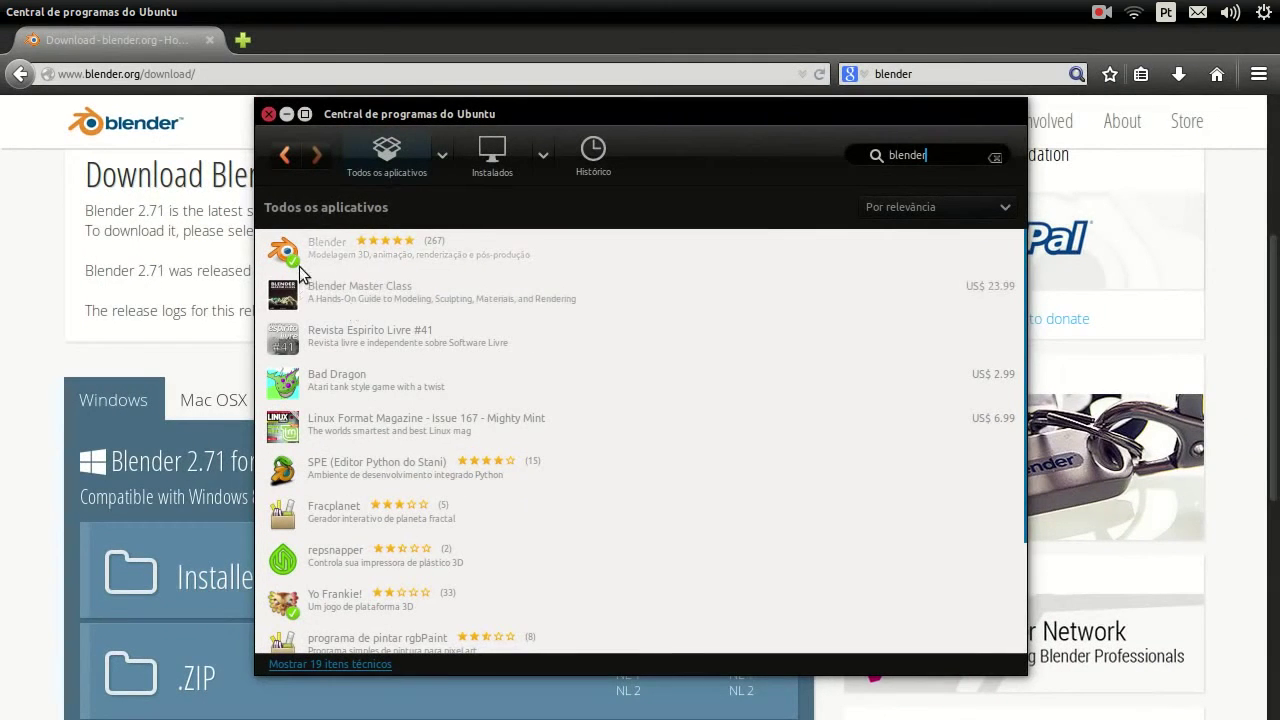
left_click(347, 263)
left_click(343, 288)
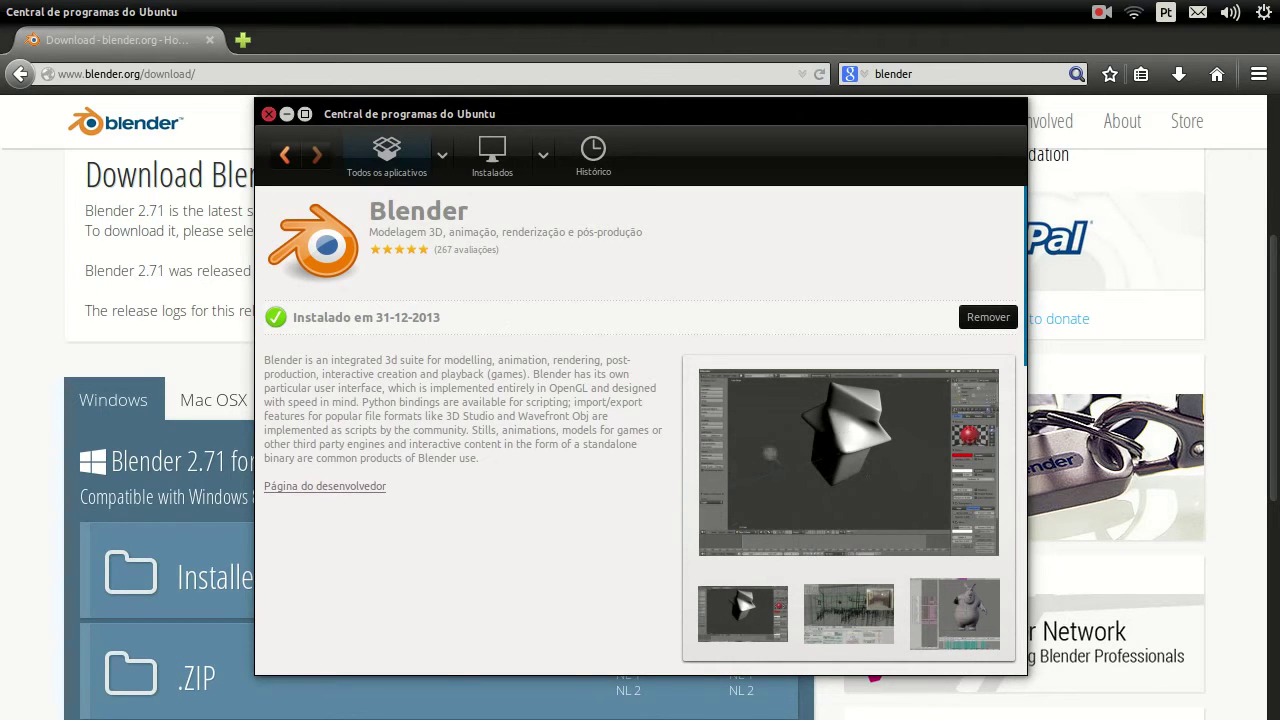
left_click(752, 455)
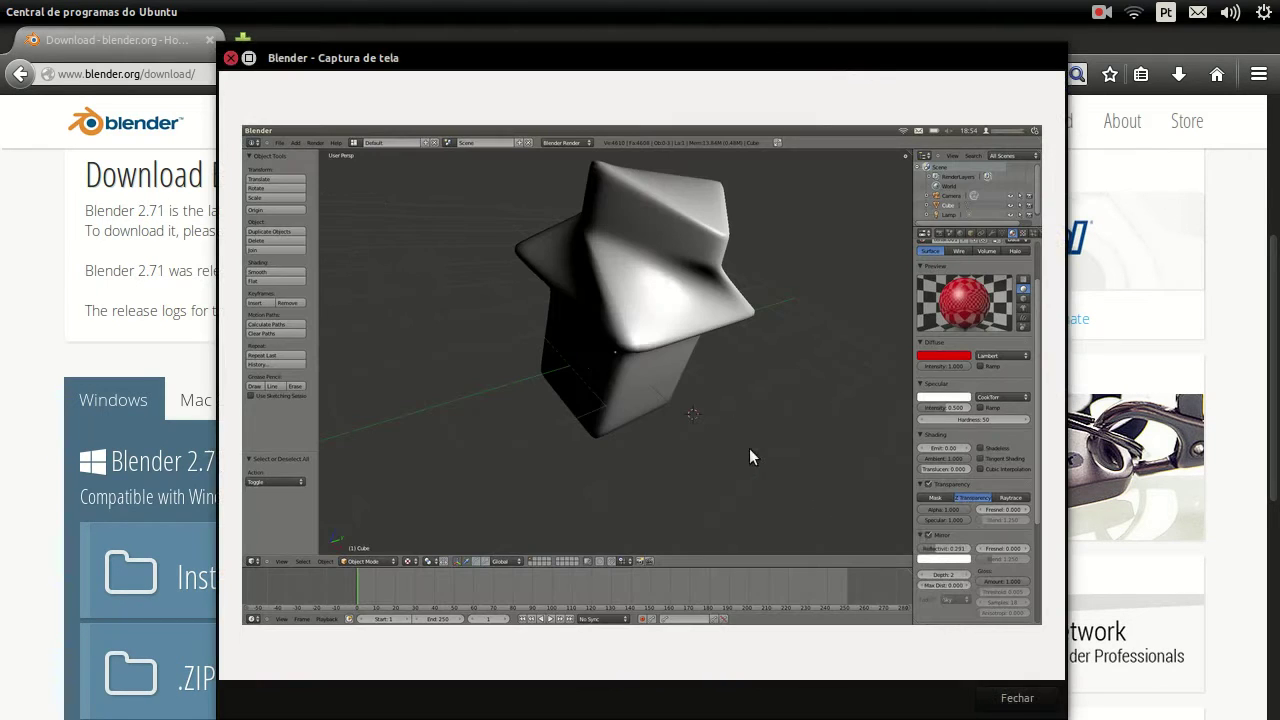
left_click(230, 57)
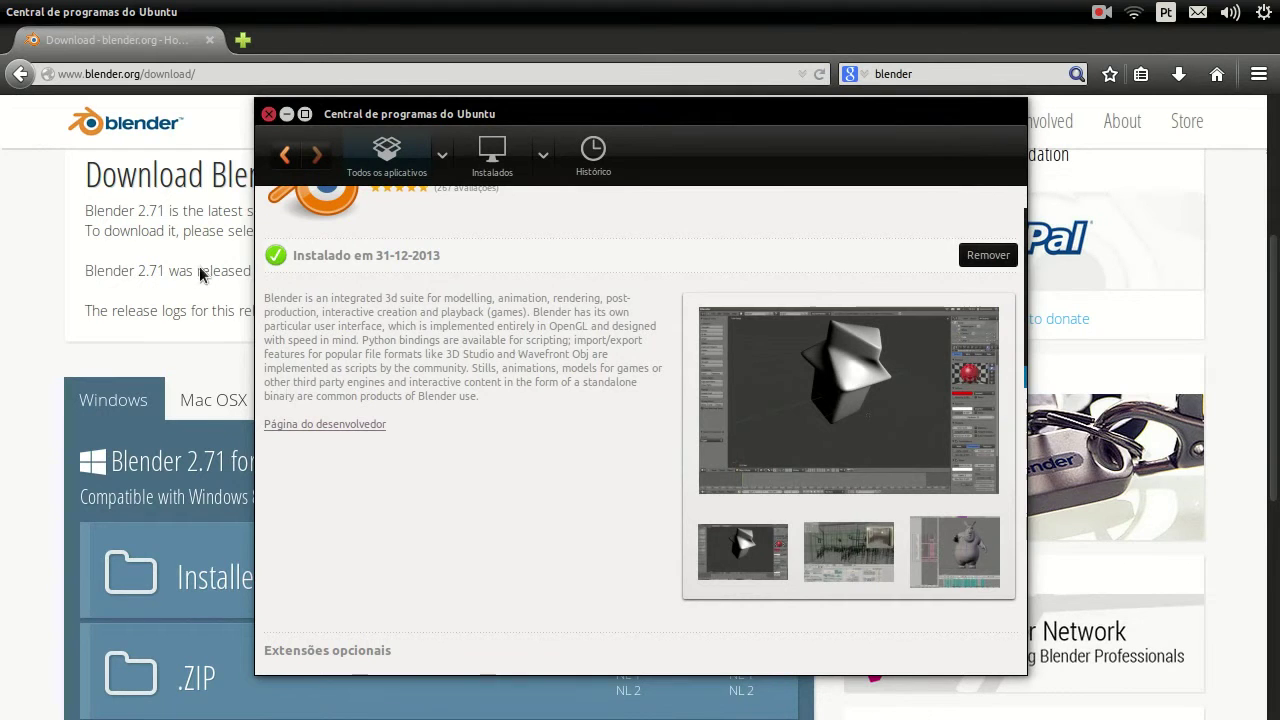
left_click(287, 114)
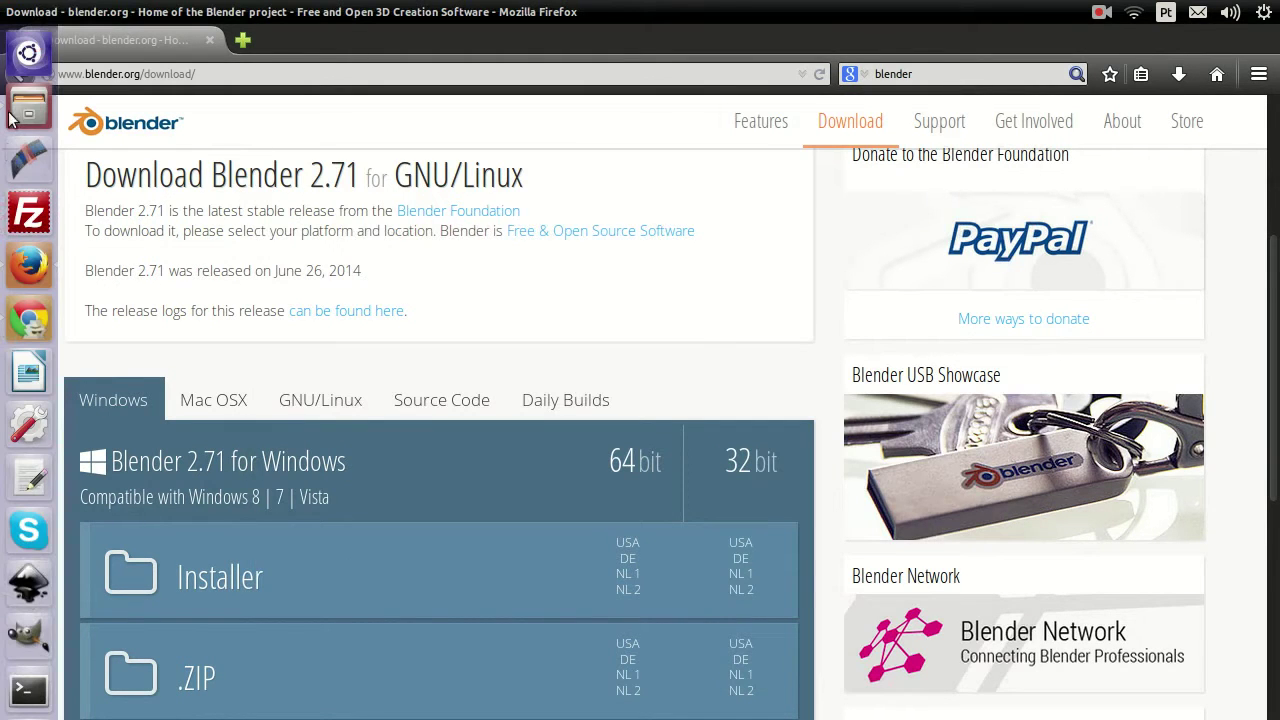
- Start the installed Blender from a Dash search for 'blender' and its desktop shortcut
left_click(30, 53)
type("bl")
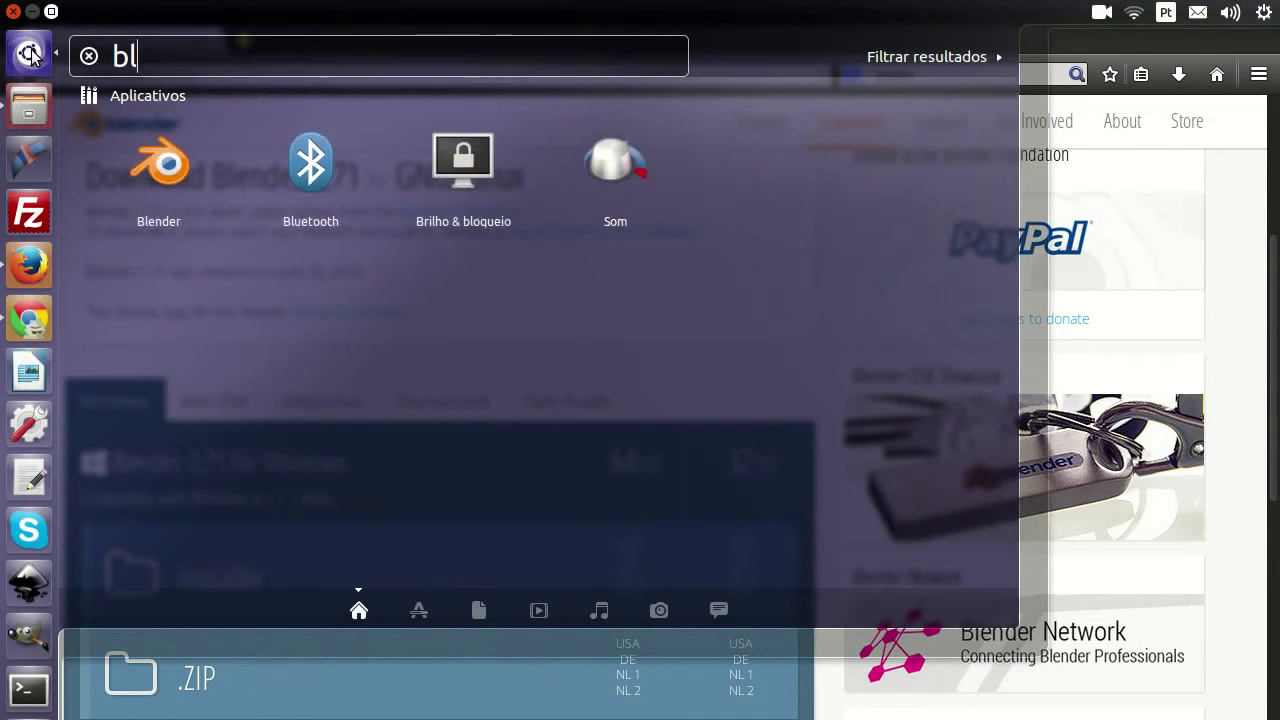
type("ender")
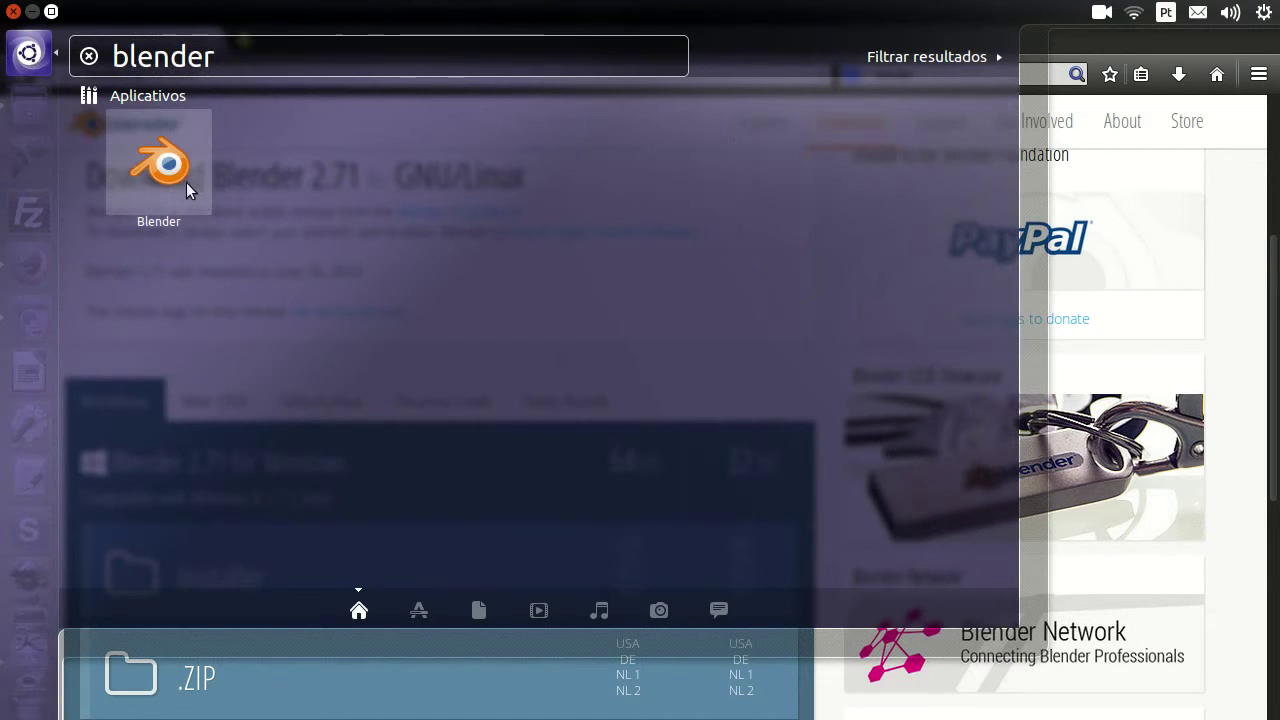
left_click(185, 186)
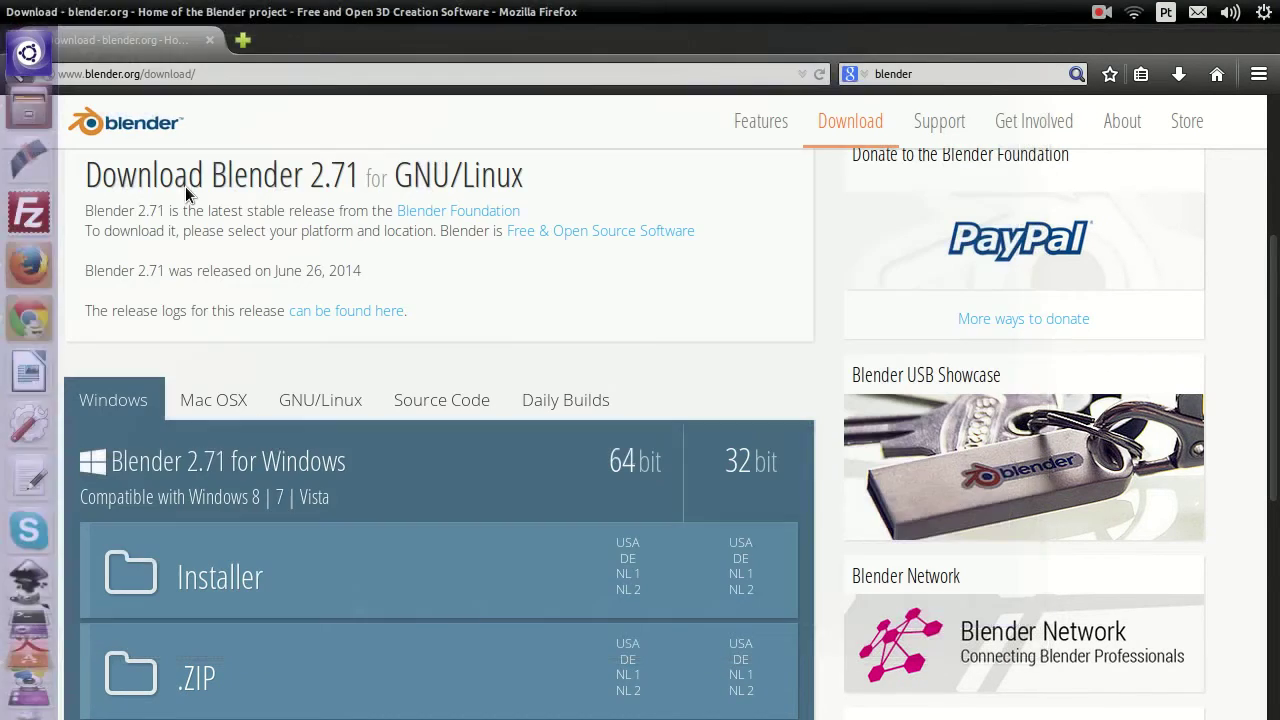
key("ctrl+super+d")
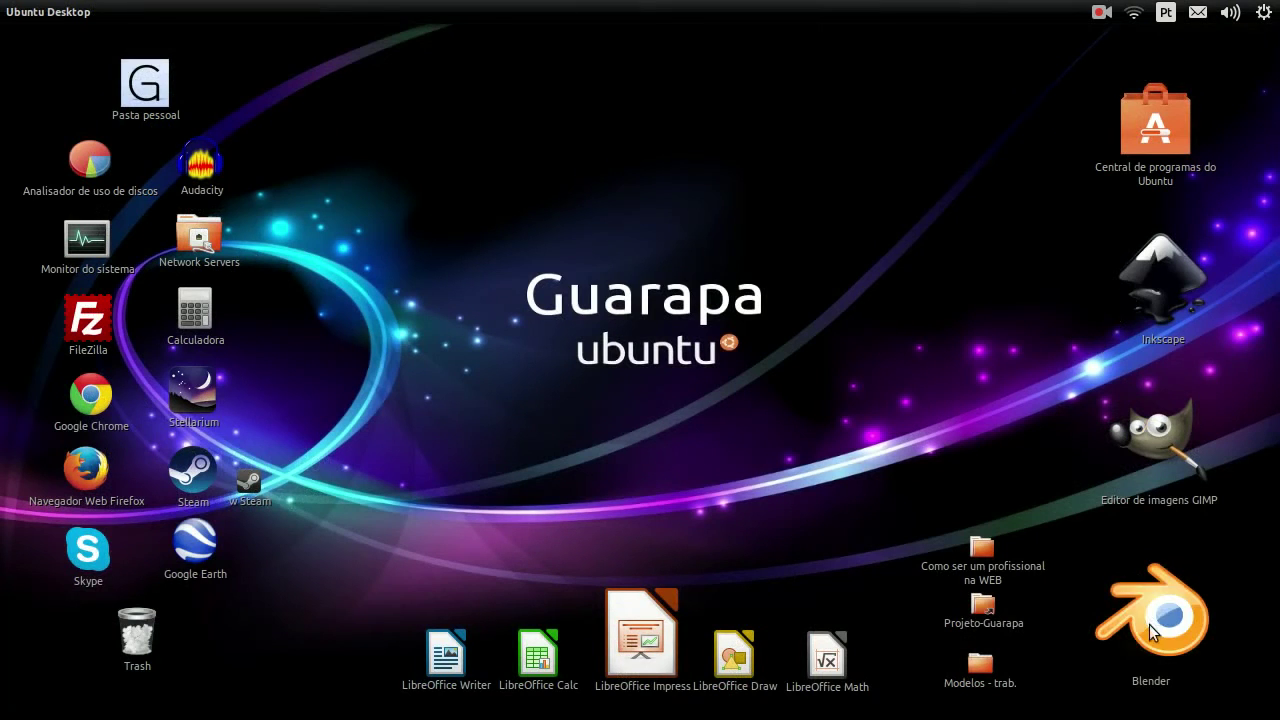
double_click(1152, 630)
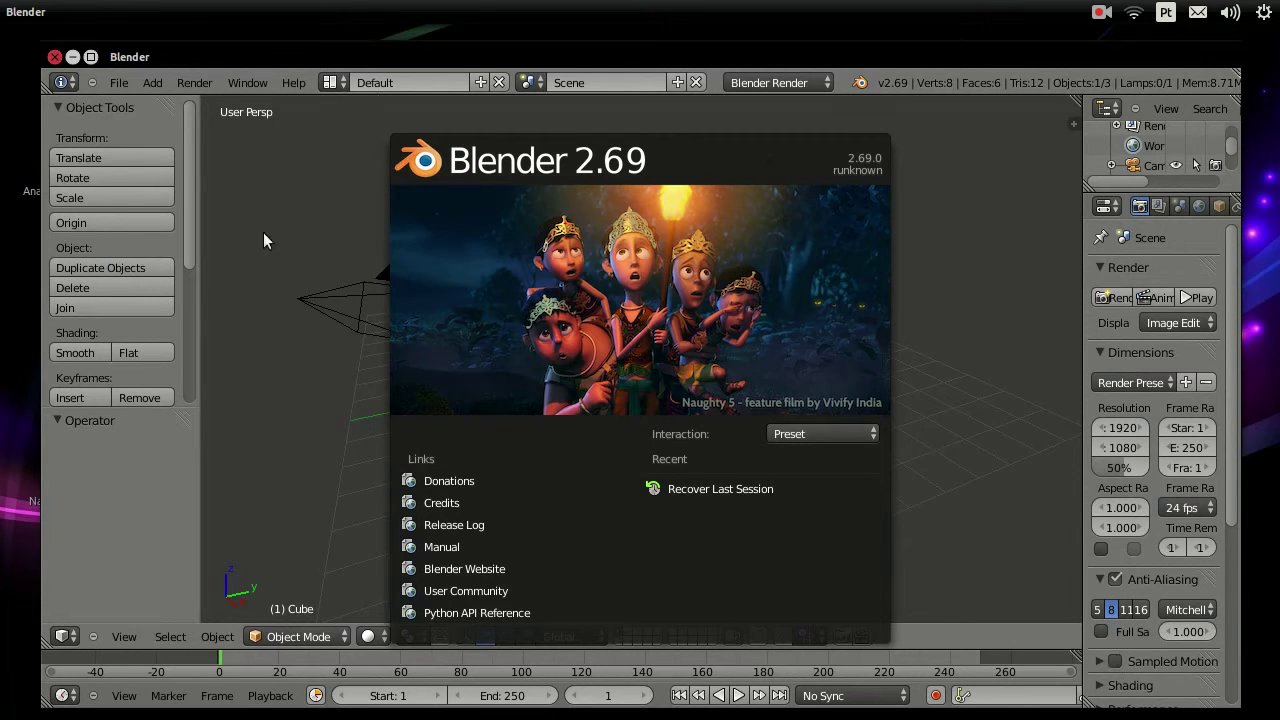
- Dismiss the splash, maximize Blender 2.69 and choose the Video Editing screen layout
left_click(349, 262)
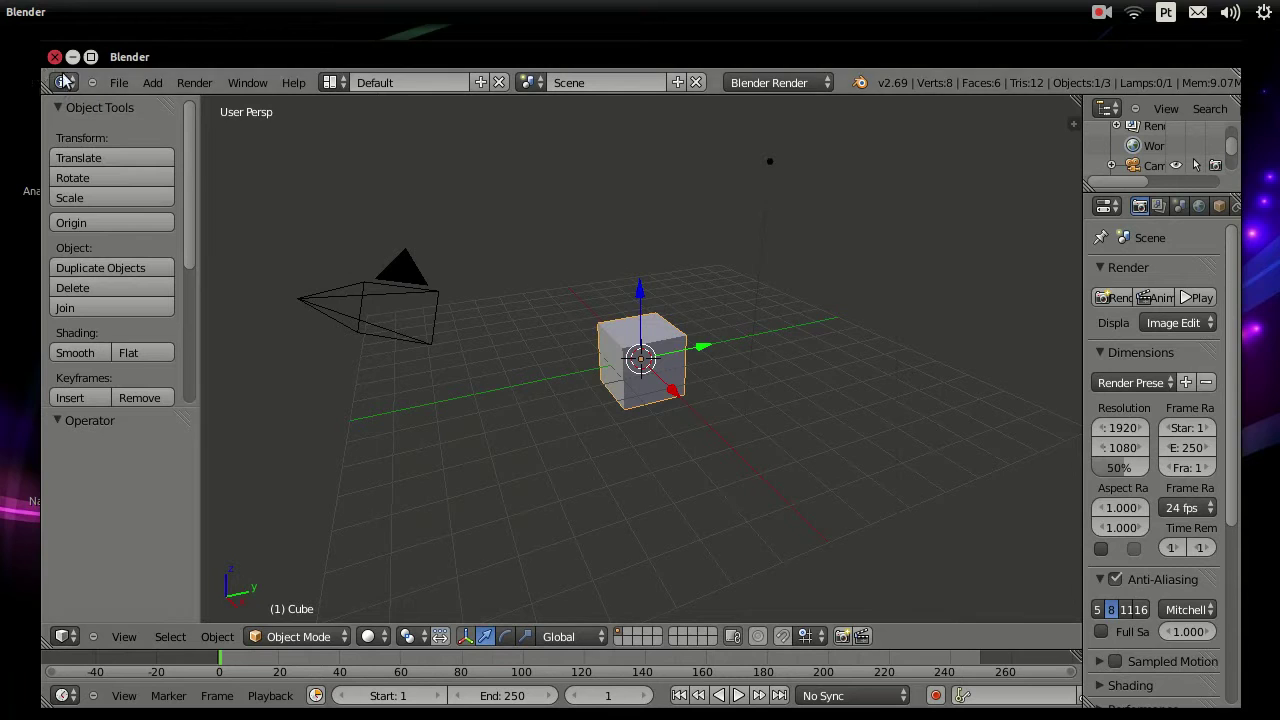
left_click(91, 57)
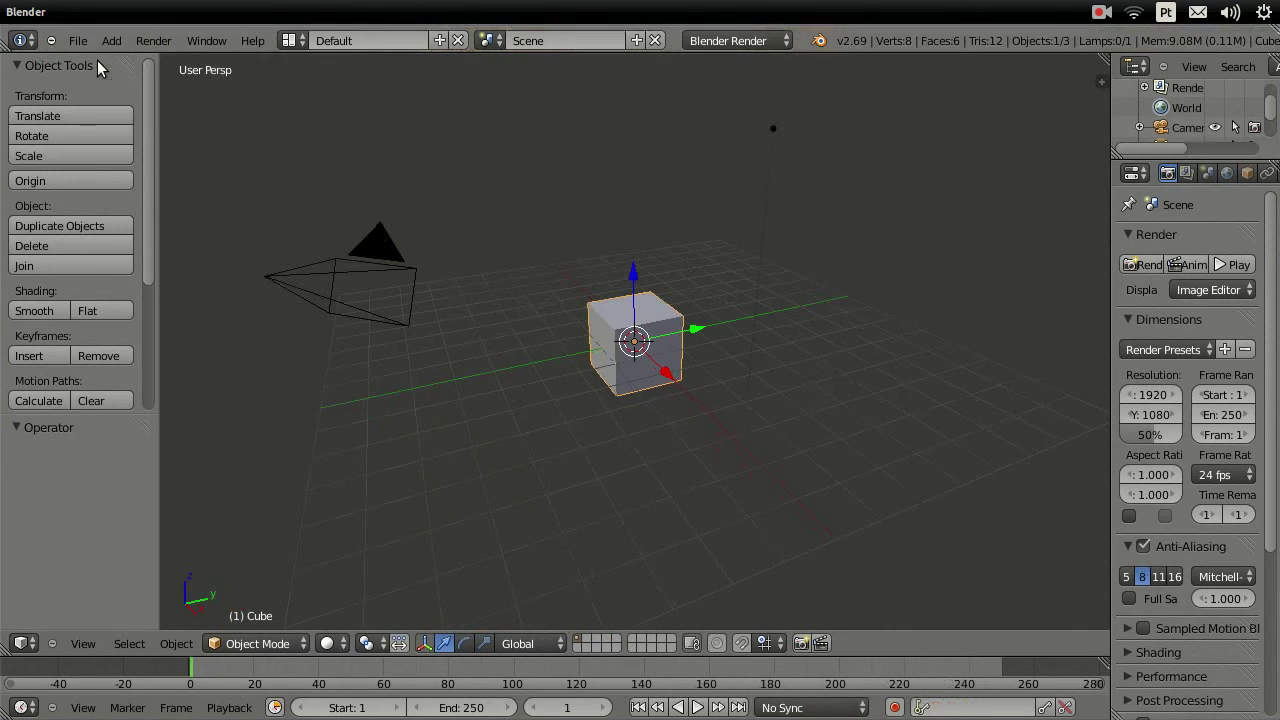
left_click(287, 41)
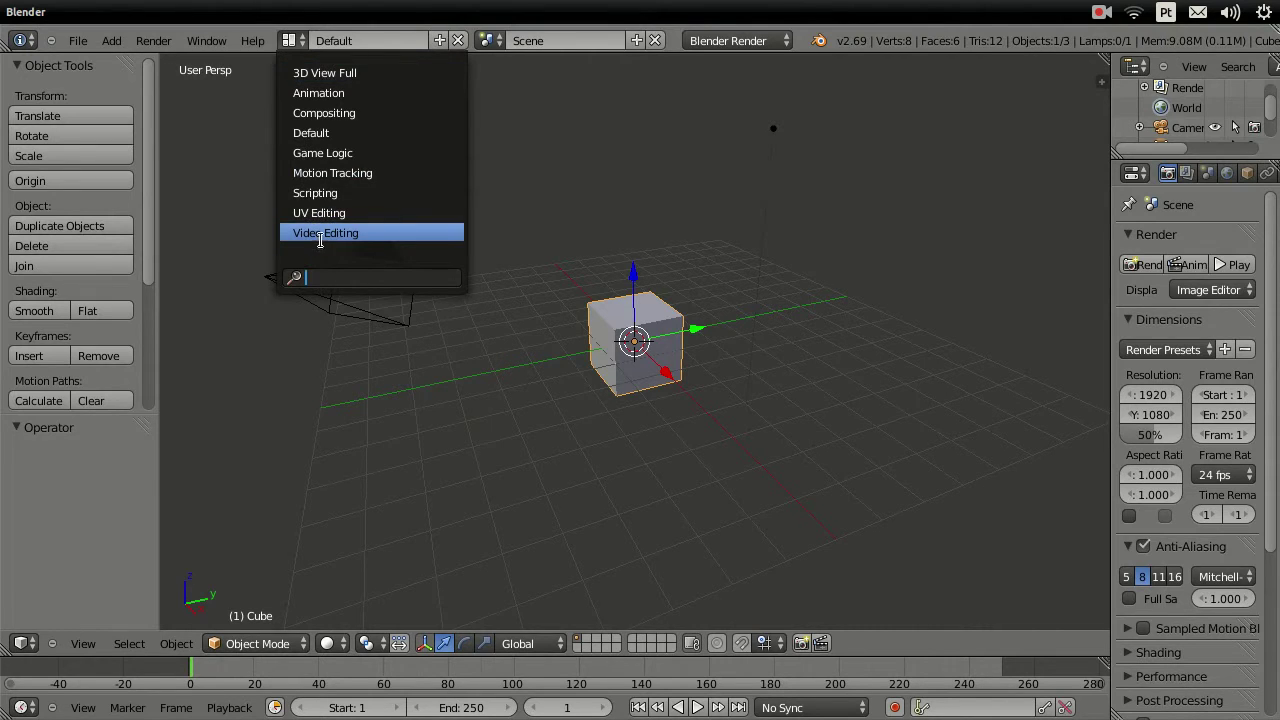
left_click(349, 234)
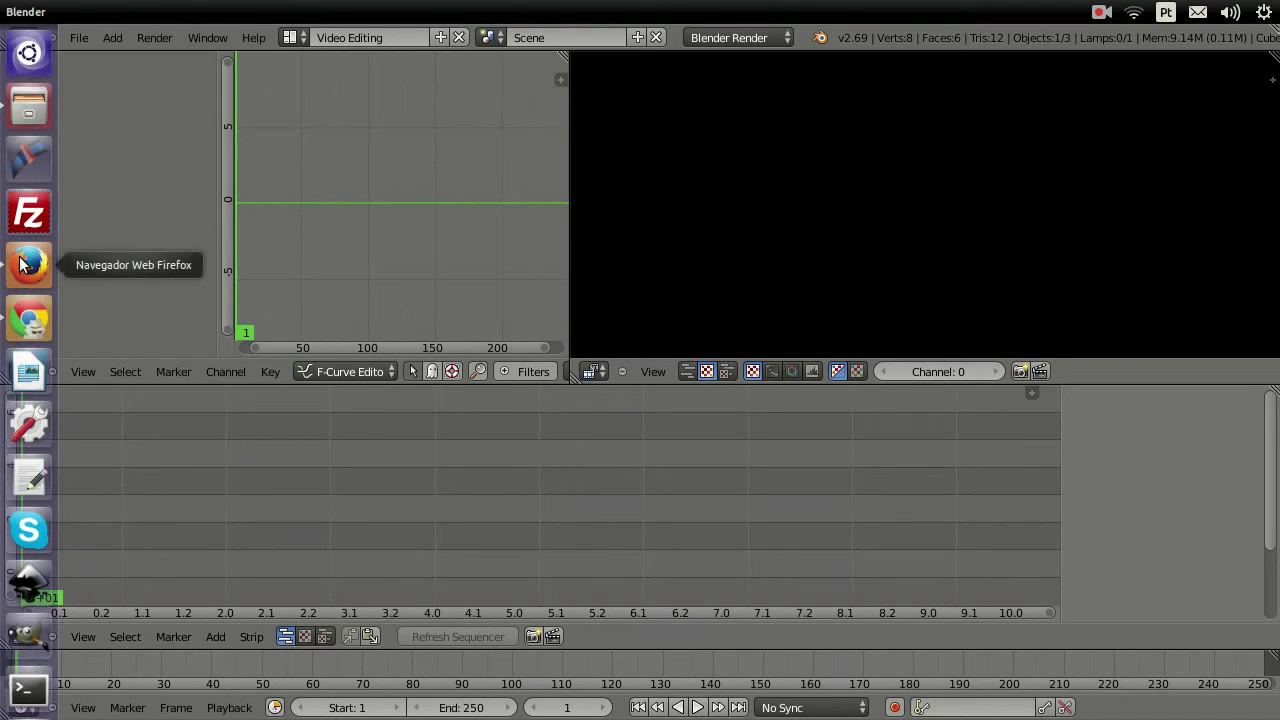
- Return to Firefox and show the Blender 2.71 GNU/Linux Tarball .bz2 options
left_click(20, 272)
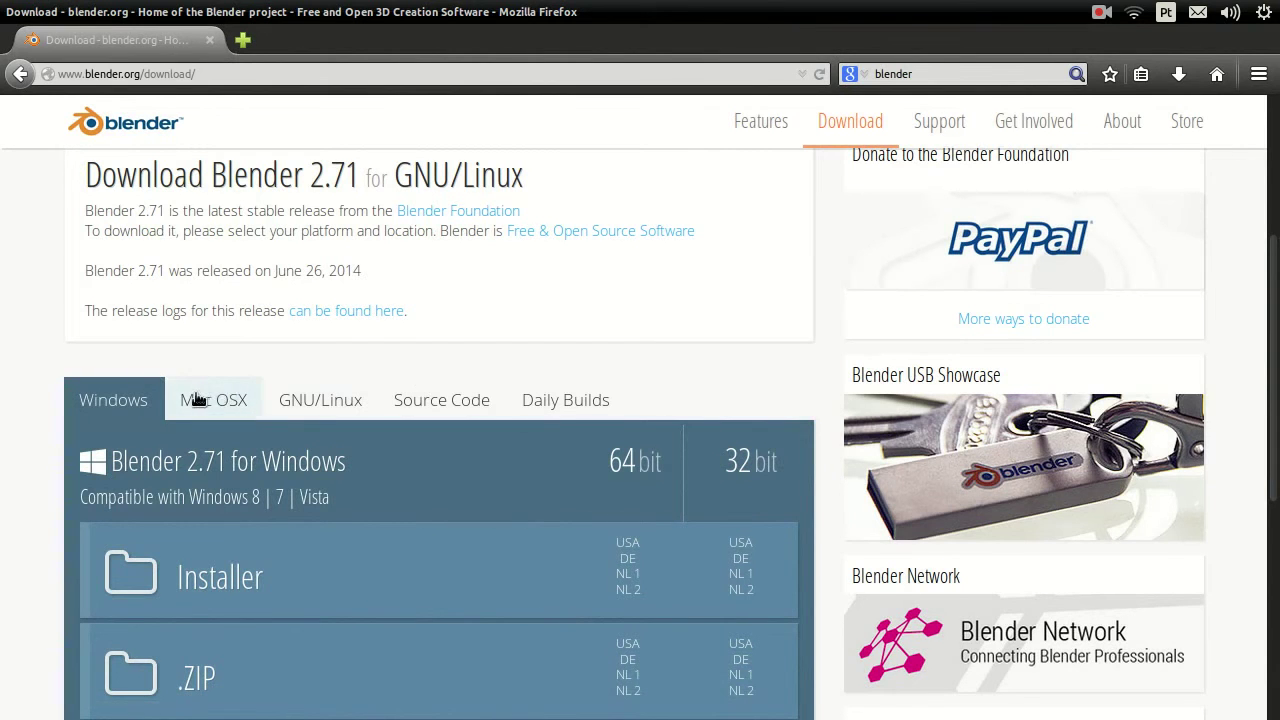
left_click(205, 398)
left_click(301, 402)
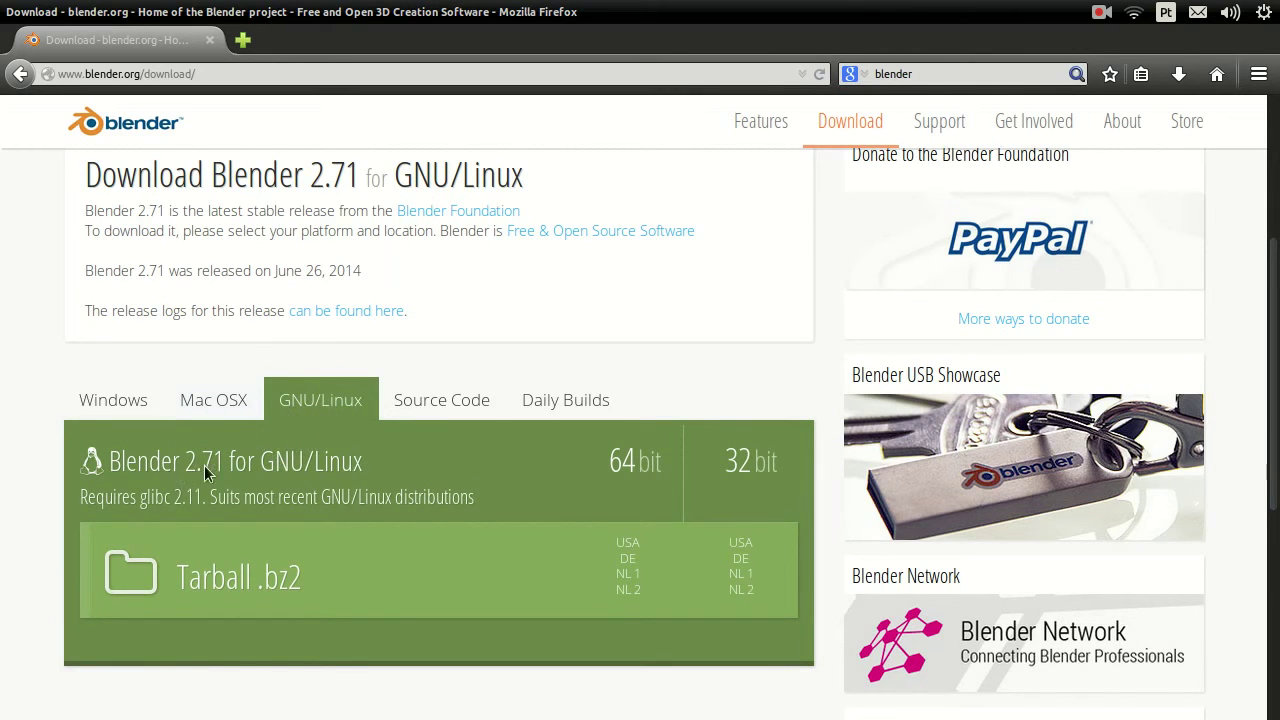
mouse_move(3, 400)
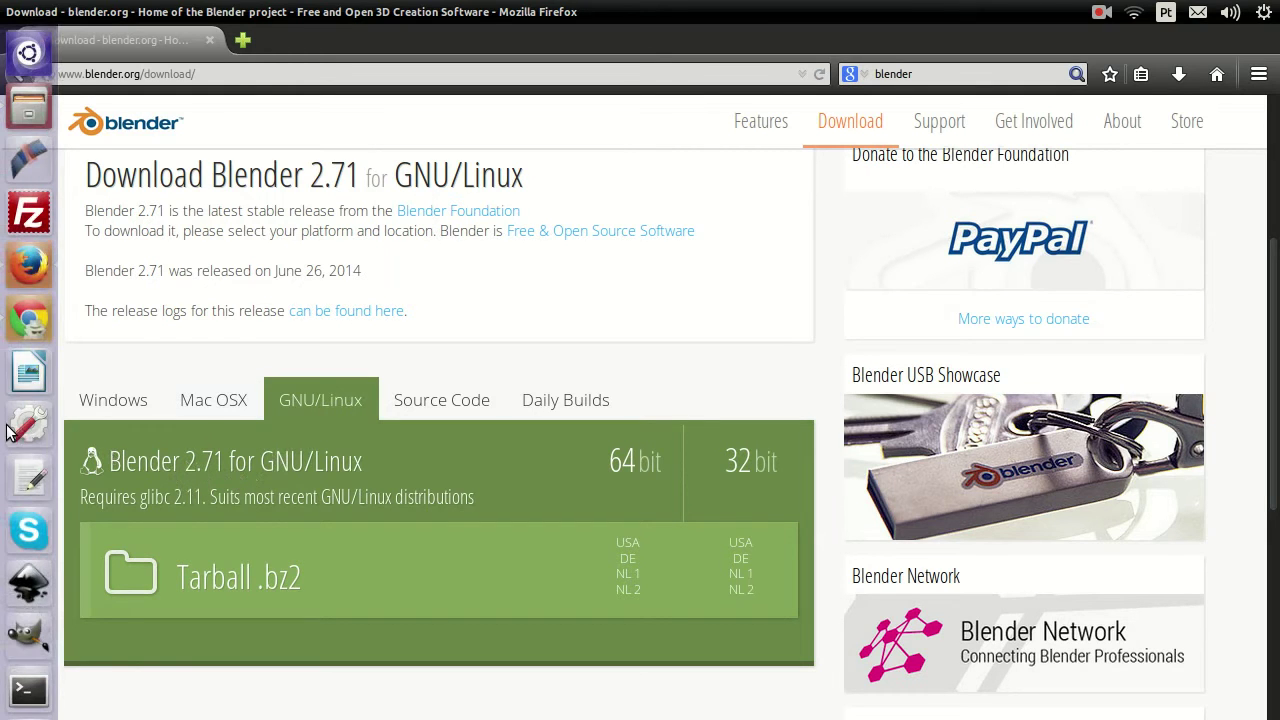
left_click(28, 586)
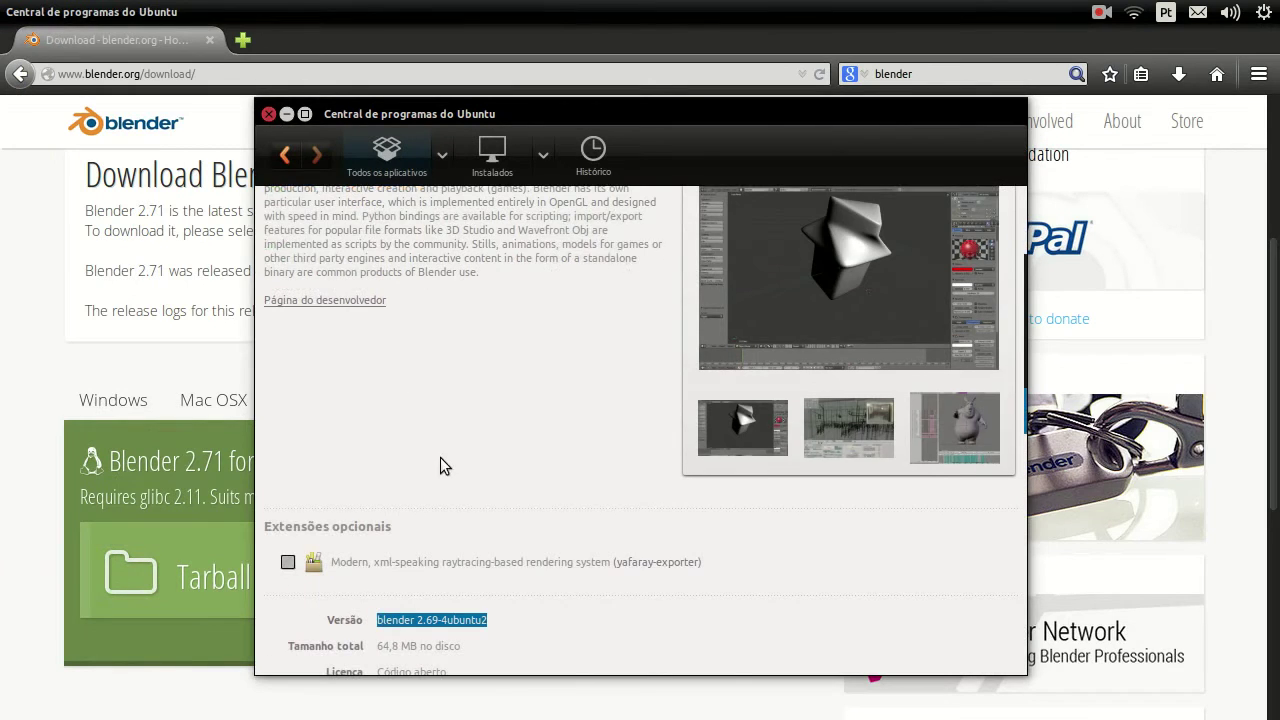
scroll(440, 463, "down", 2)
scroll(436, 555, "down", 1)
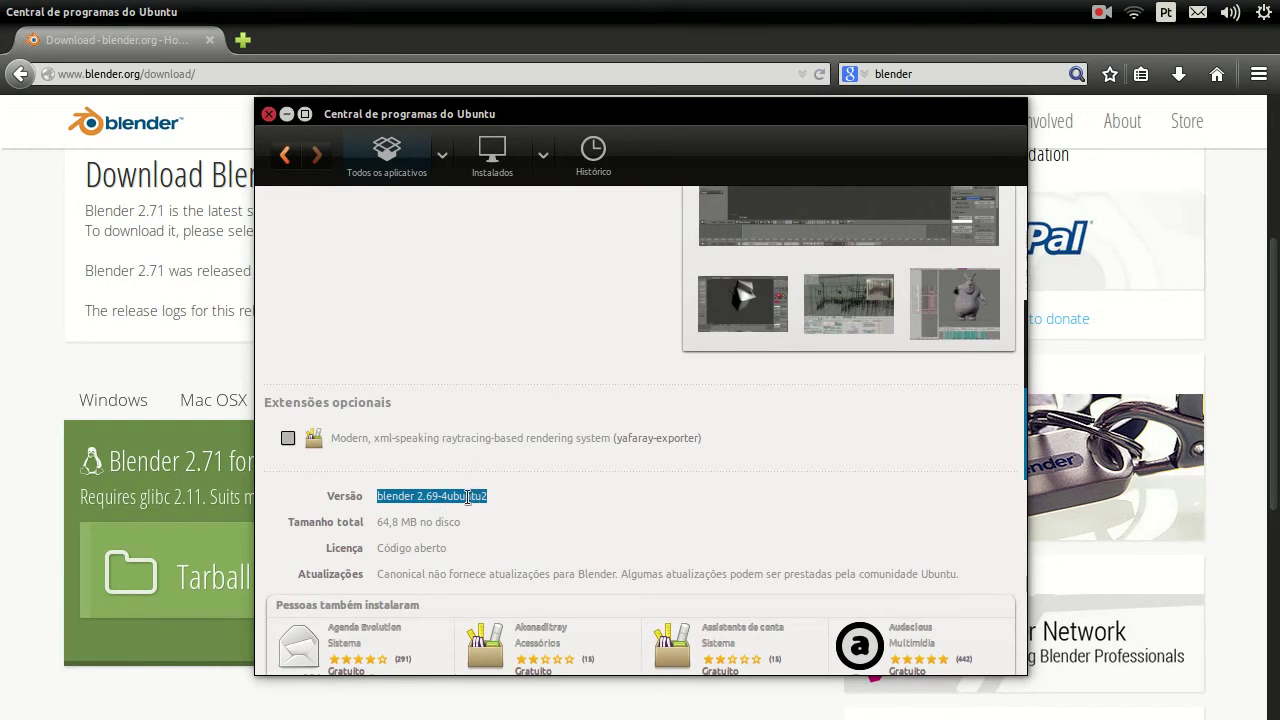
left_click(39, 453)
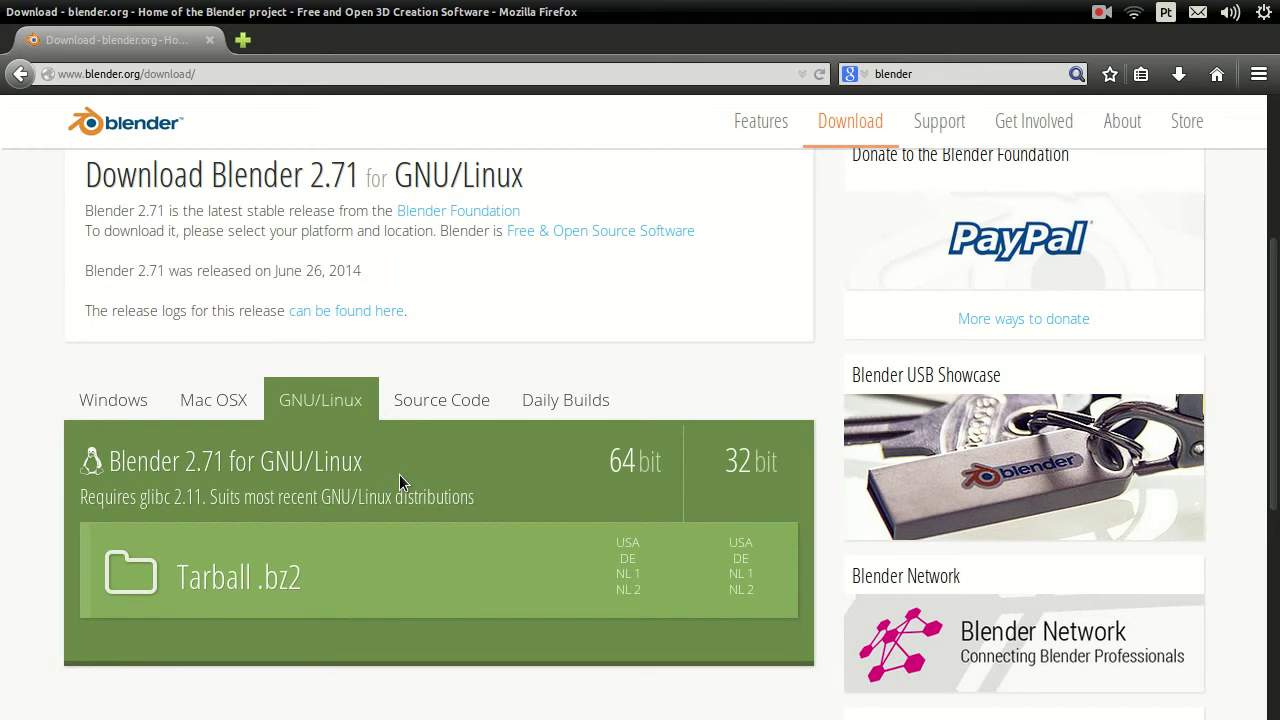
scroll(399, 474, "up", 3)
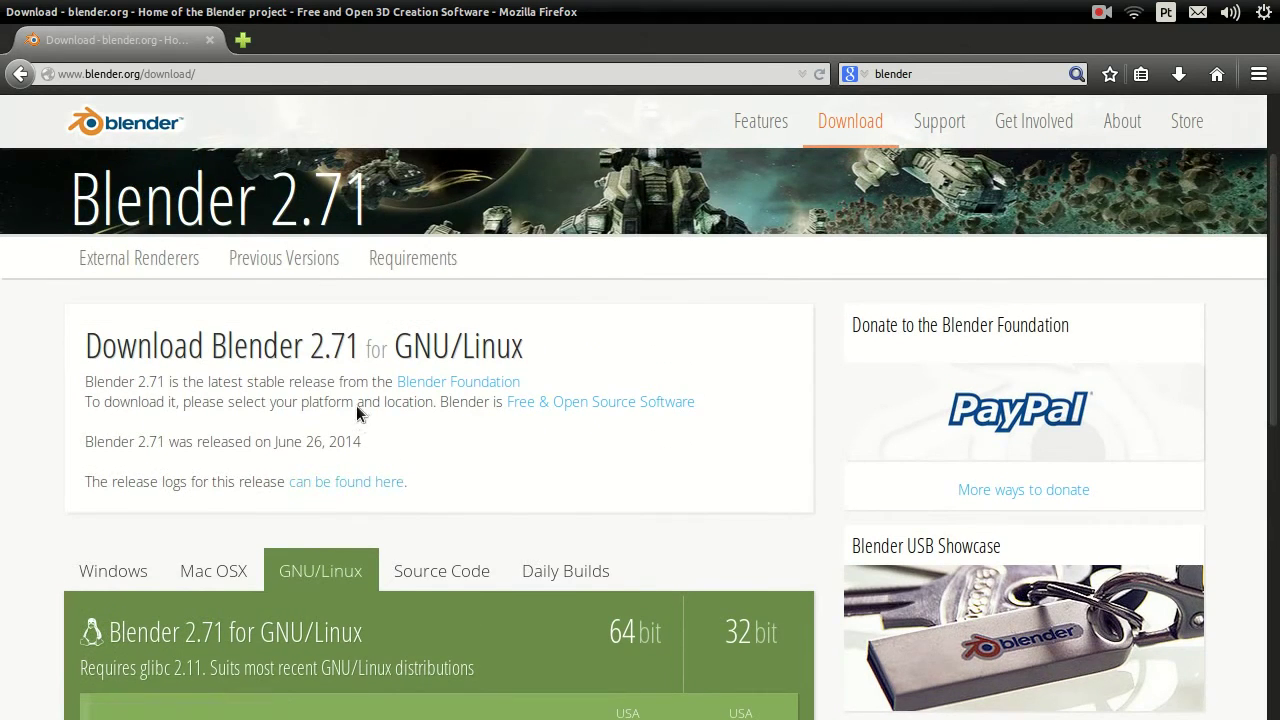
left_click(283, 272)
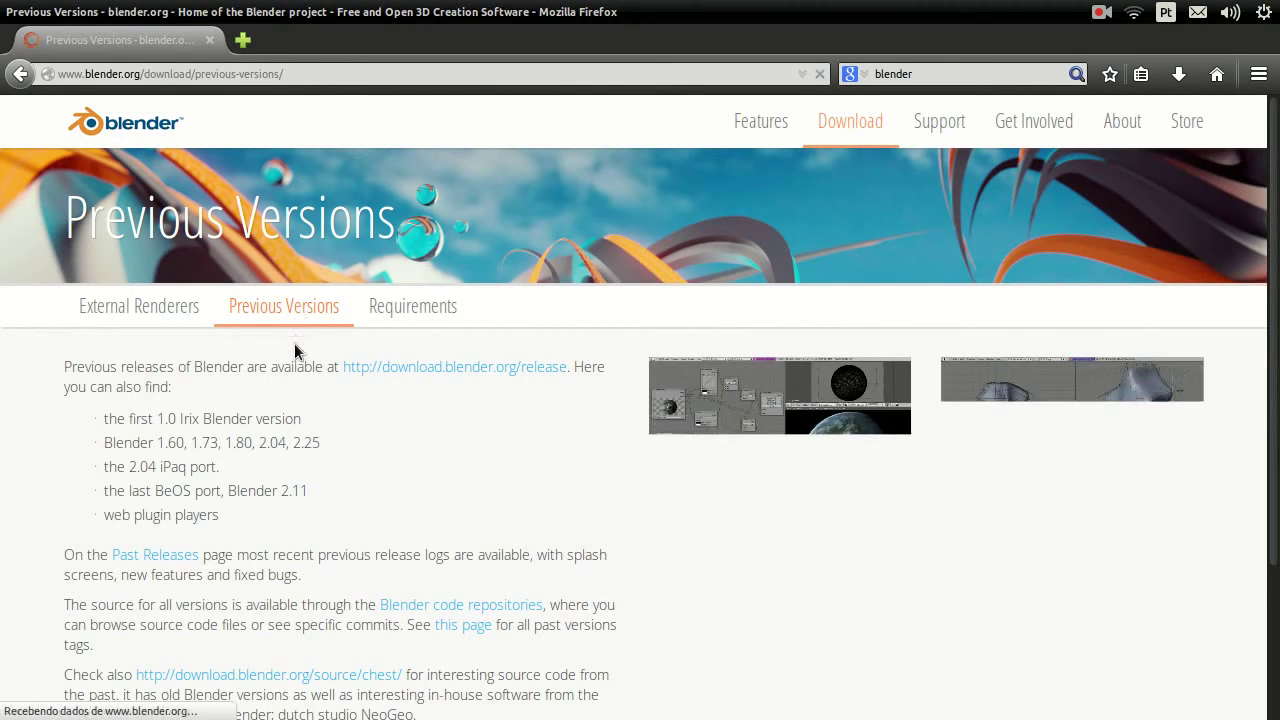
left_click(442, 367)
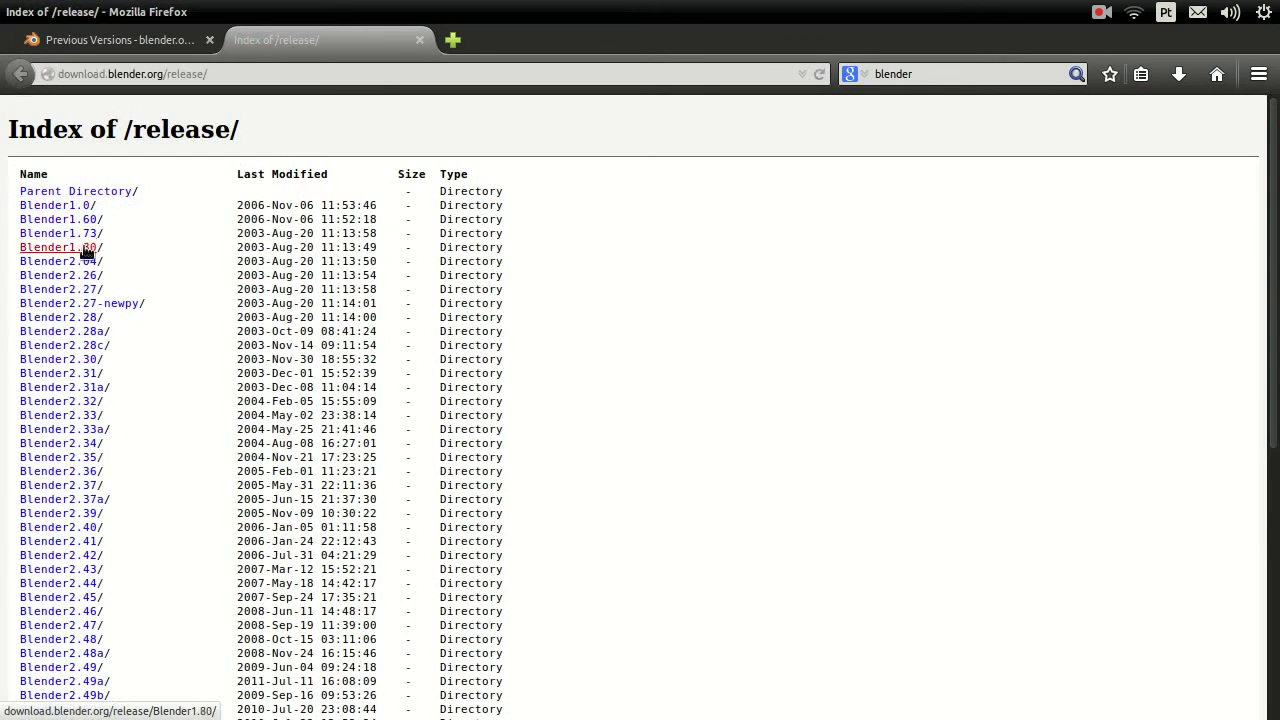
left_click_drag(1276, 180, 1276, 480)
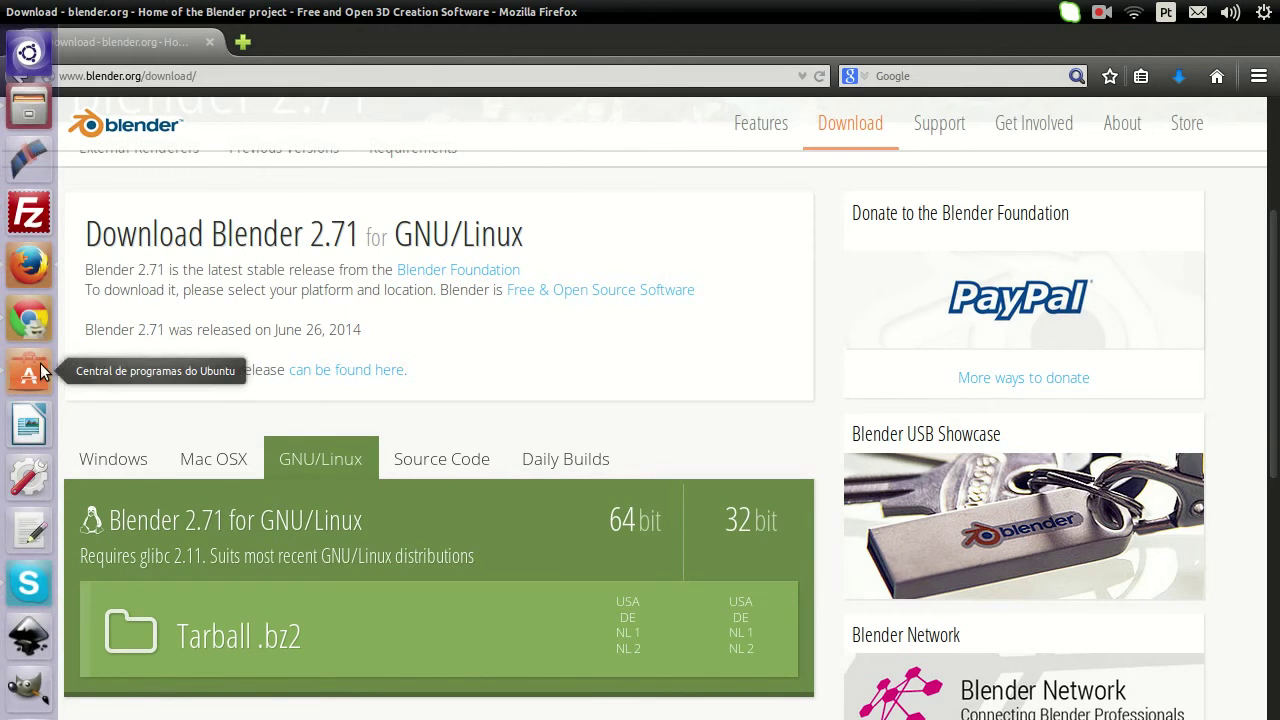
mouse_move(2, 370)
left_click(28, 374)
left_click_drag(841, 126, 377, 134)
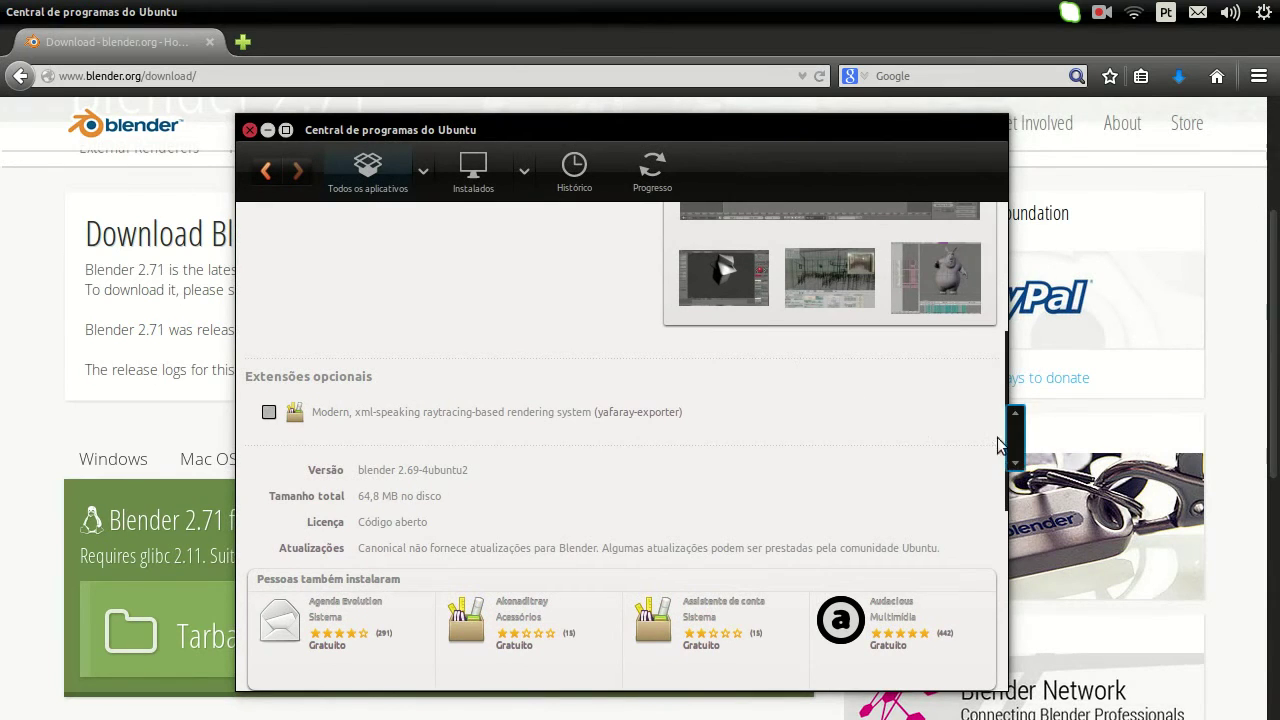
left_click_drag(1005, 443, 1005, 286)
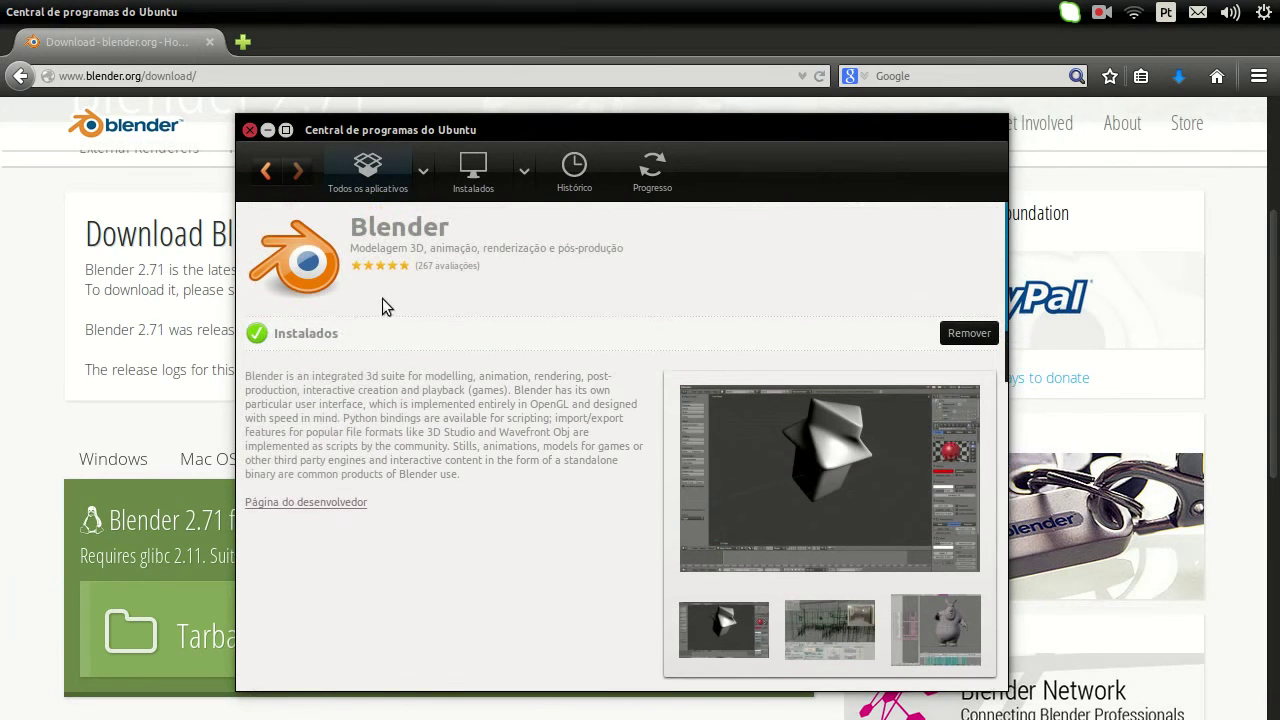
scroll(455, 365, "down", 2)
scroll(470, 420, "down", 3)
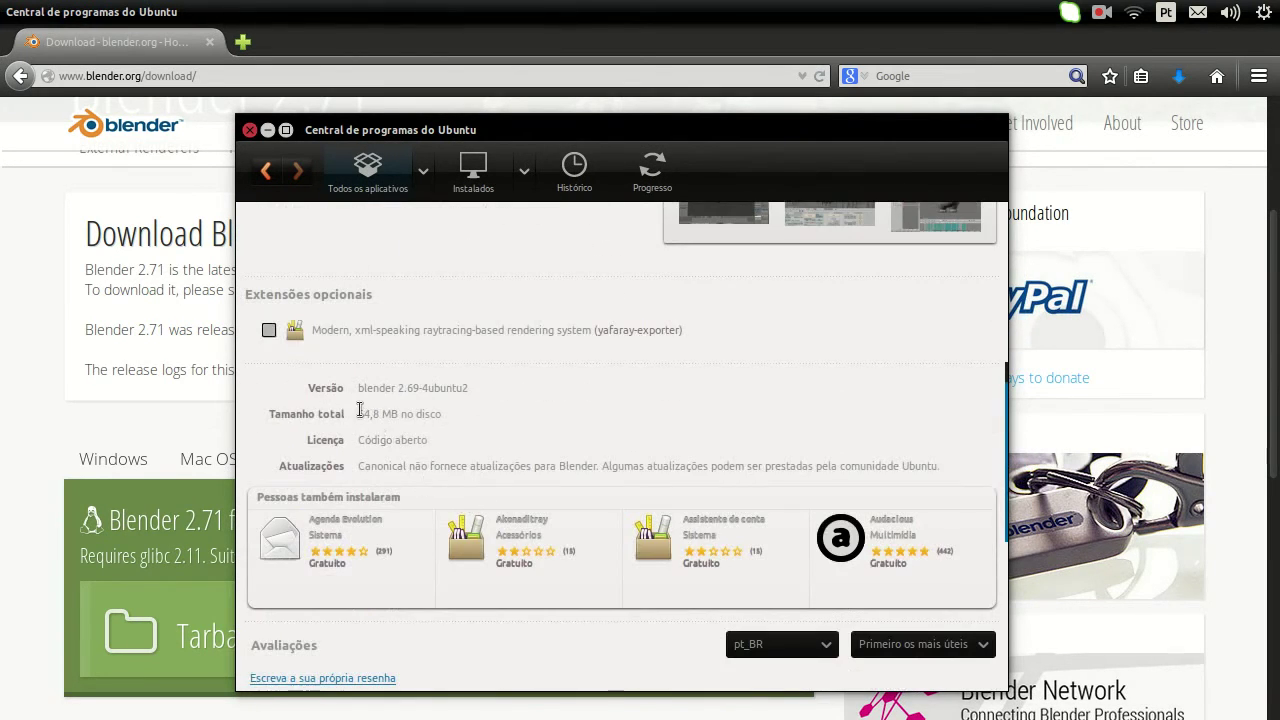
scroll(385, 425, "up", 1)
scroll(396, 440, "up", 1)
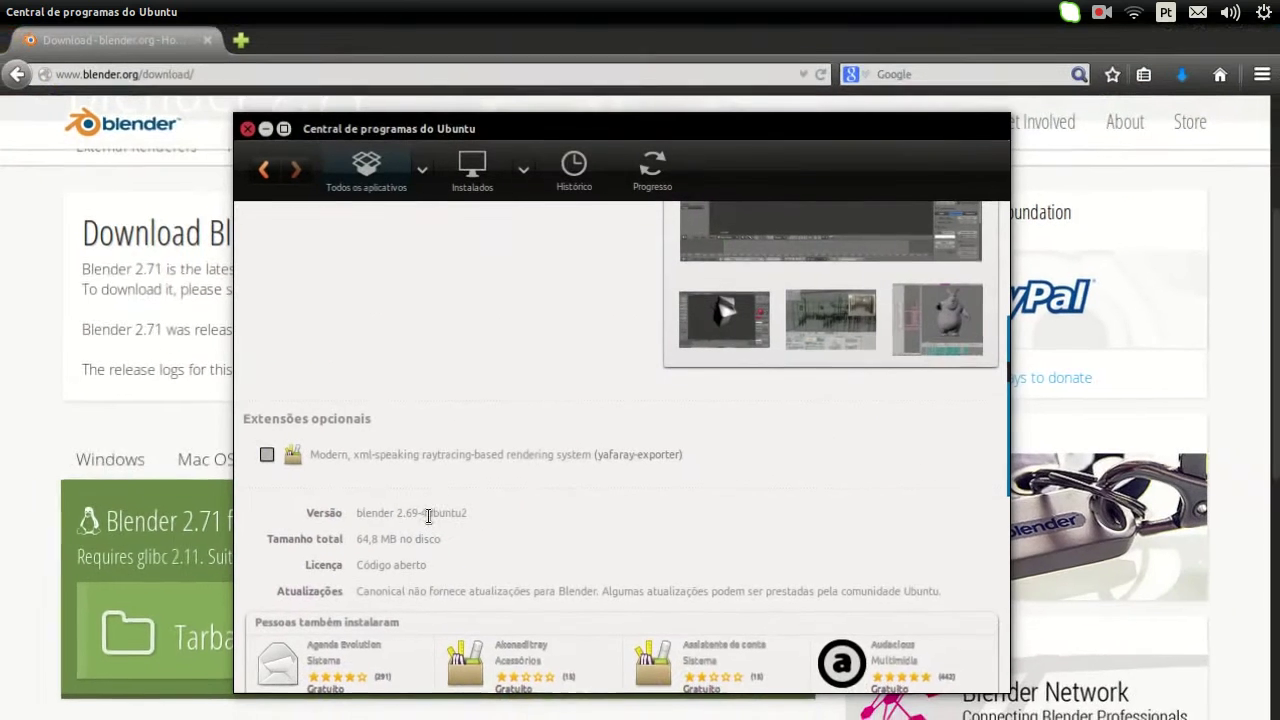
left_click(127, 262)
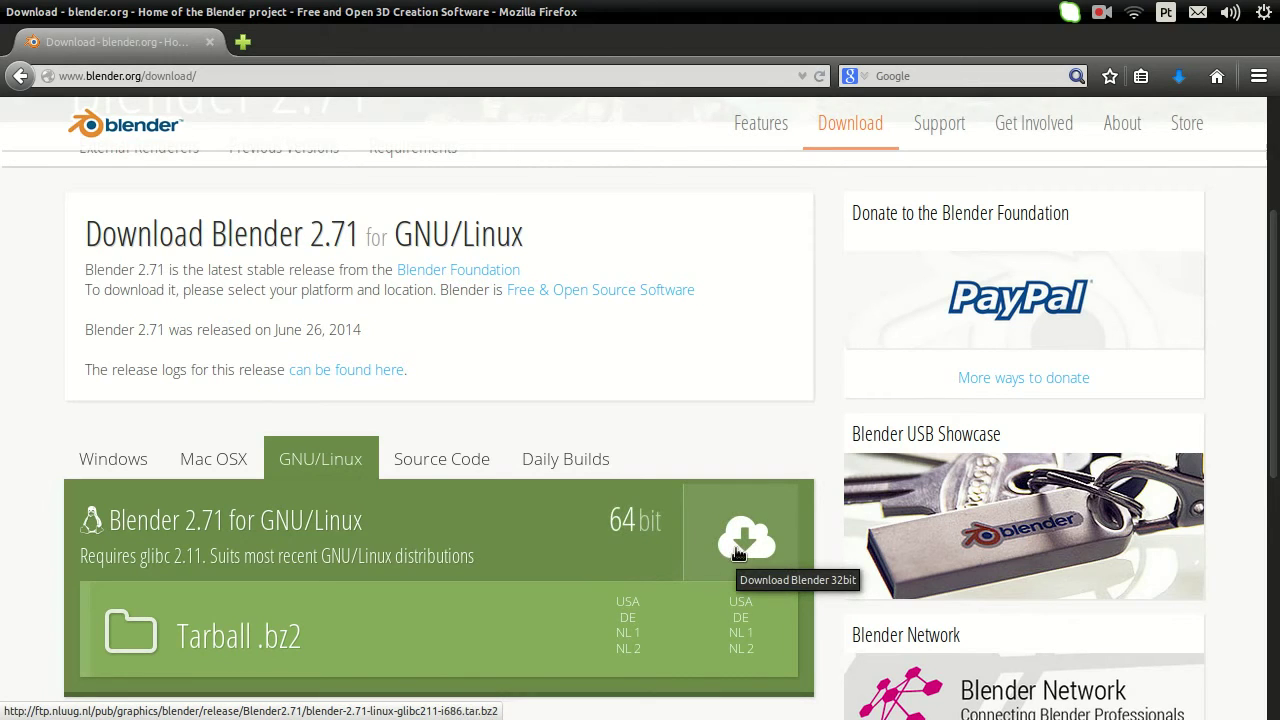
- Confirm the system is 64-bit in System Settings, then download the Blender 2.71 Linux tarball
left_click(1262, 13)
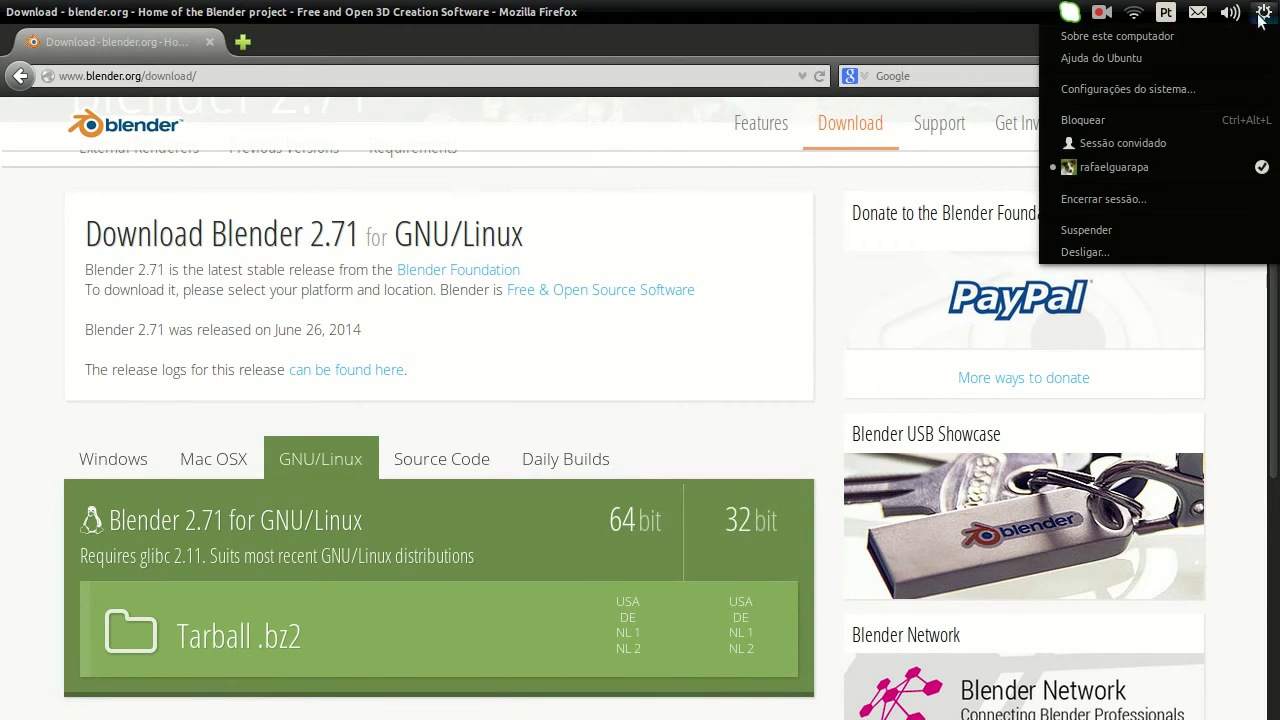
left_click(1230, 90)
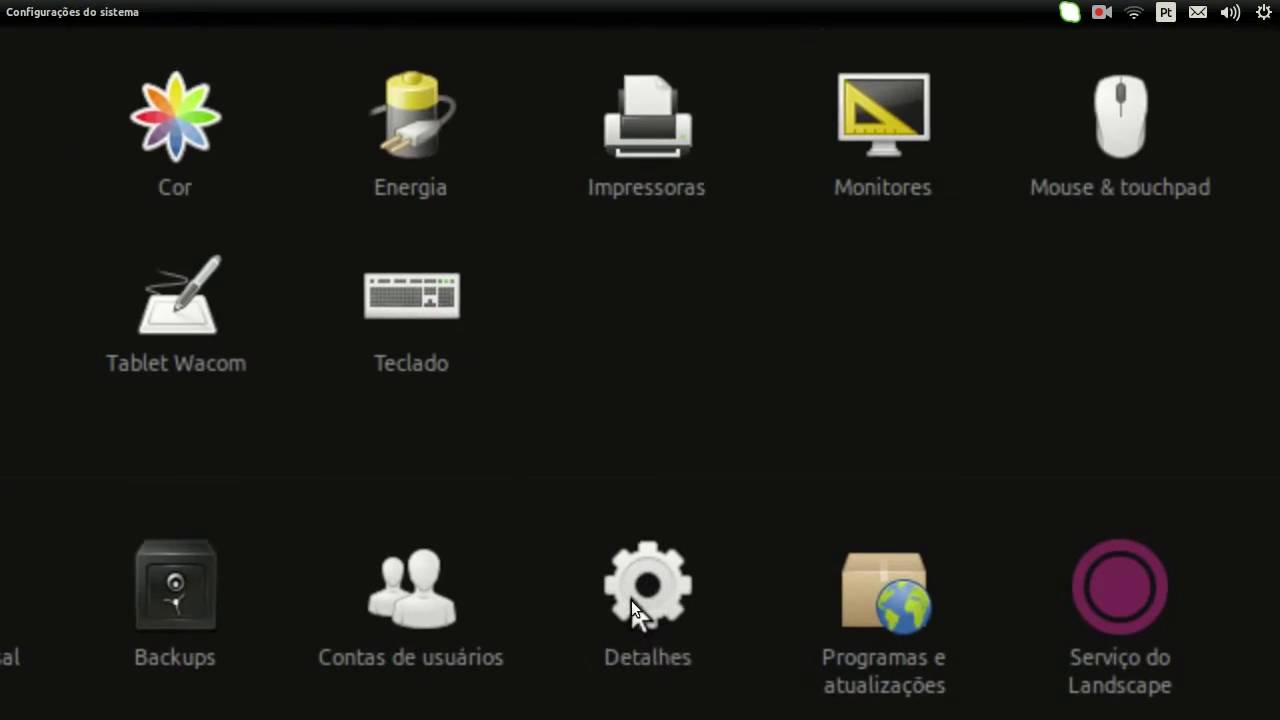
left_click(633, 604)
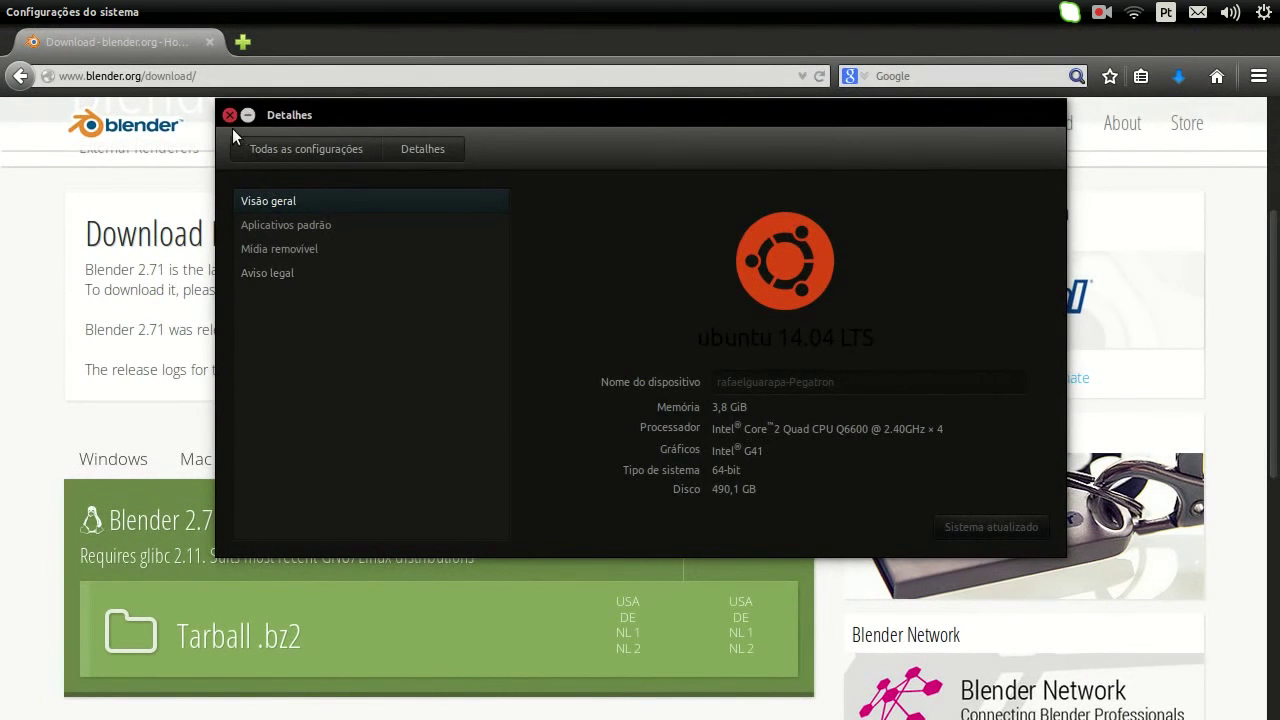
left_click(230, 114)
left_click(638, 538)
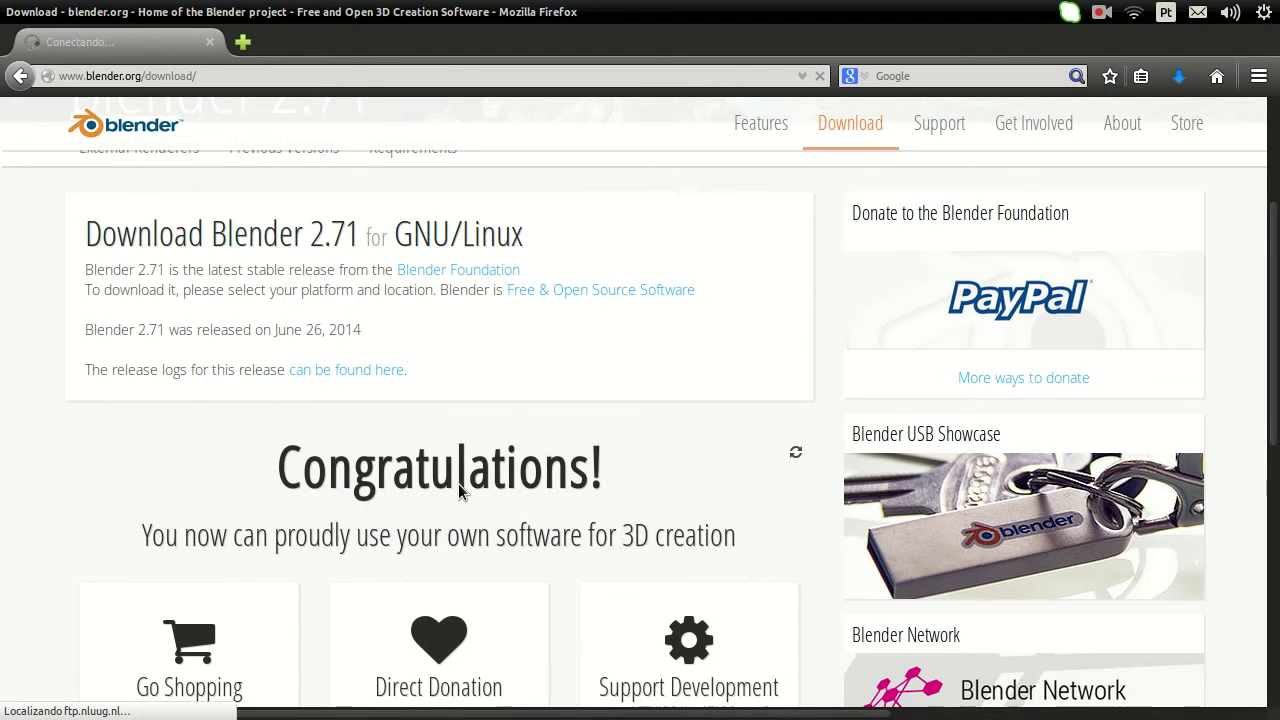
- Cancel the repeat download of blender-2.71-linux-glibc211-x86_64.tar.bz2 and switch to the file manager
scroll(457, 470, "down", 2)
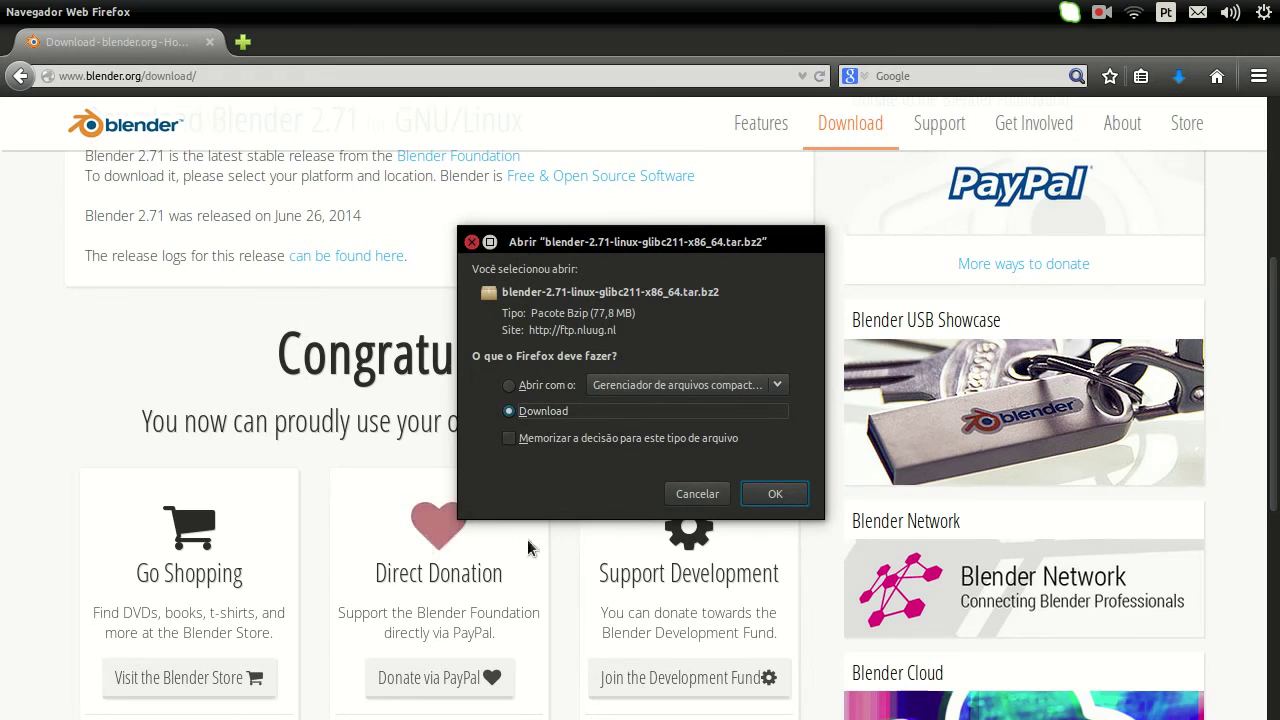
left_click(697, 494)
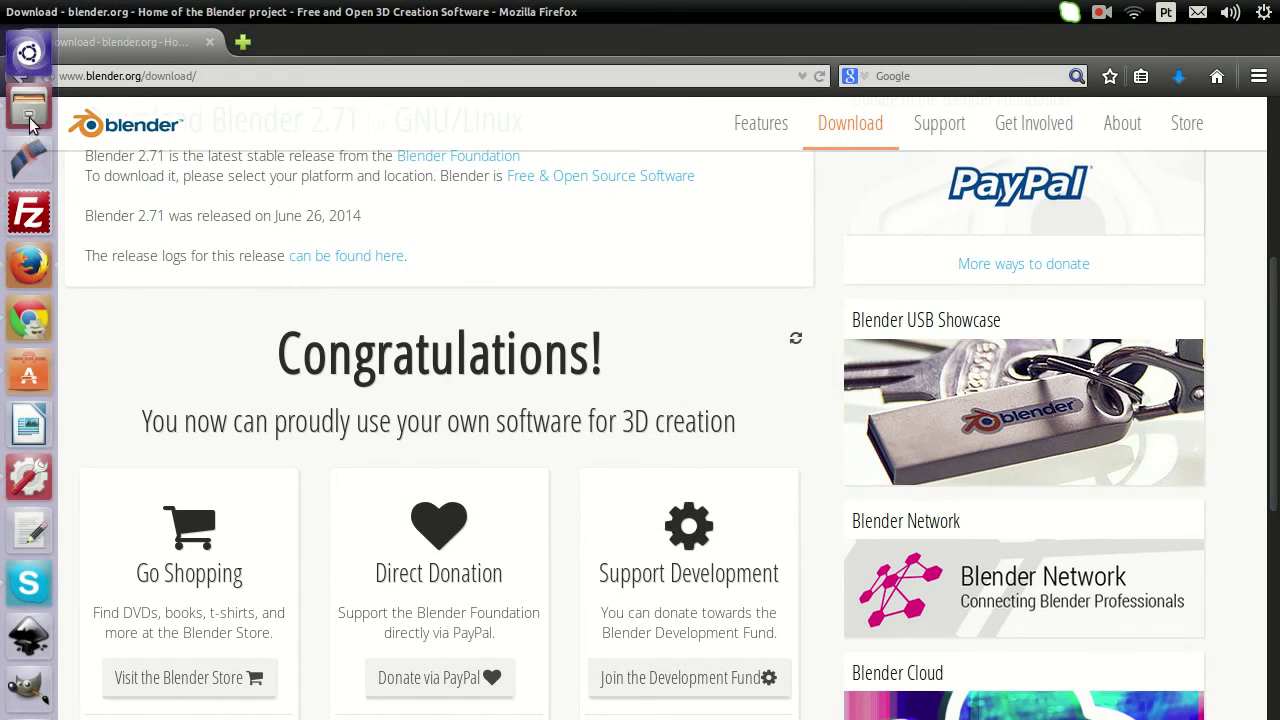
left_click(30, 118)
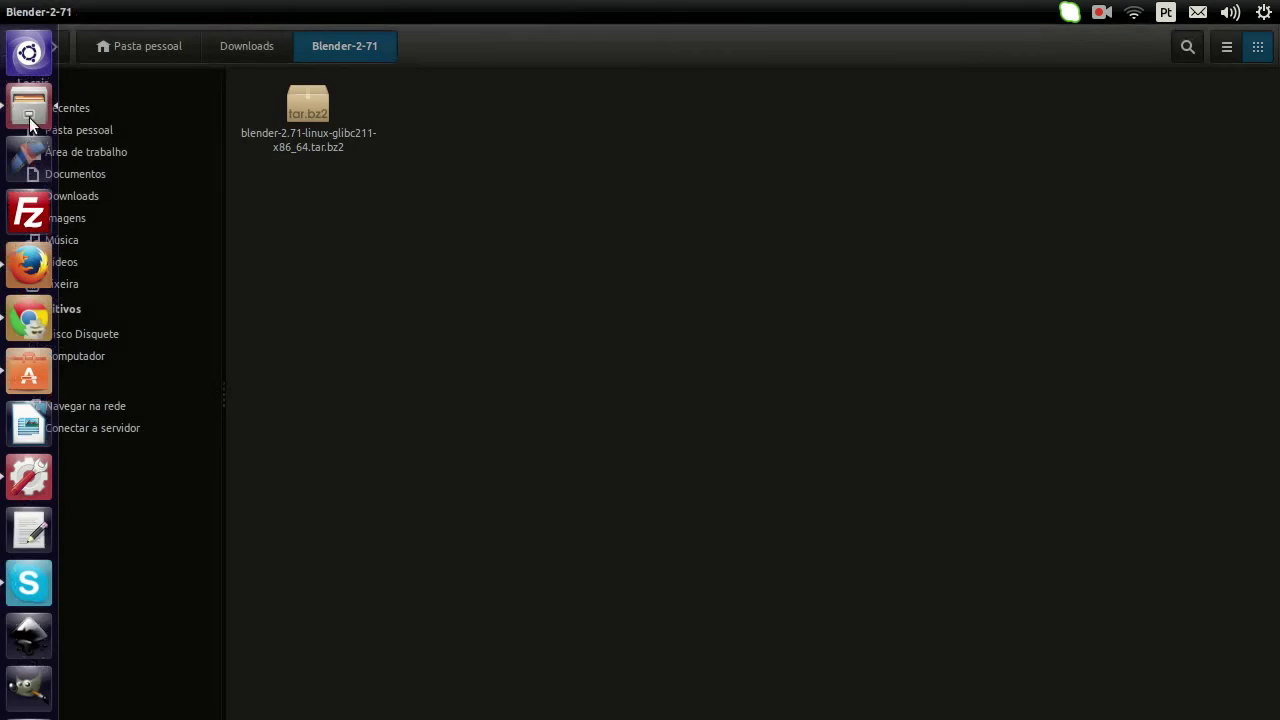
- Extract blender-2.71-linux-glibc211-x86_64.tar.bz2 with Extrair aqui into the Blender-2-71 folder
left_click(307, 125)
scroll(398, 146, "up", 3, "ctrl")
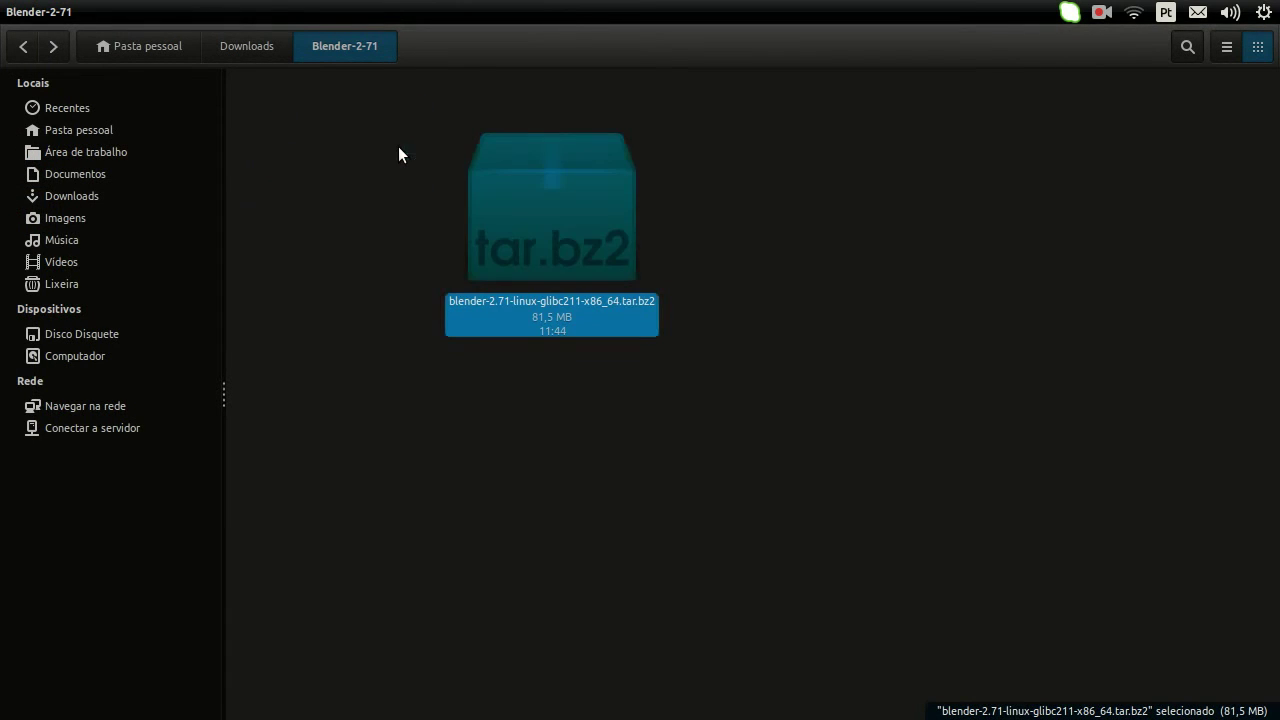
left_click(502, 352)
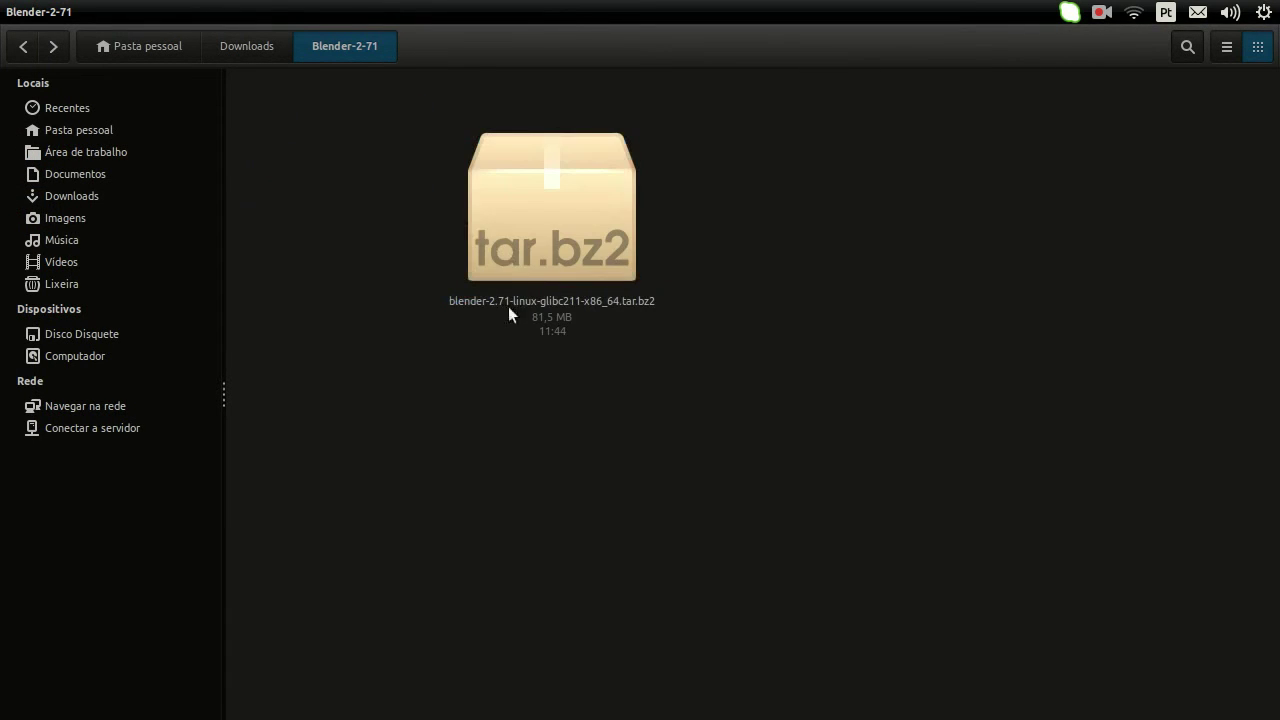
right_click(560, 233)
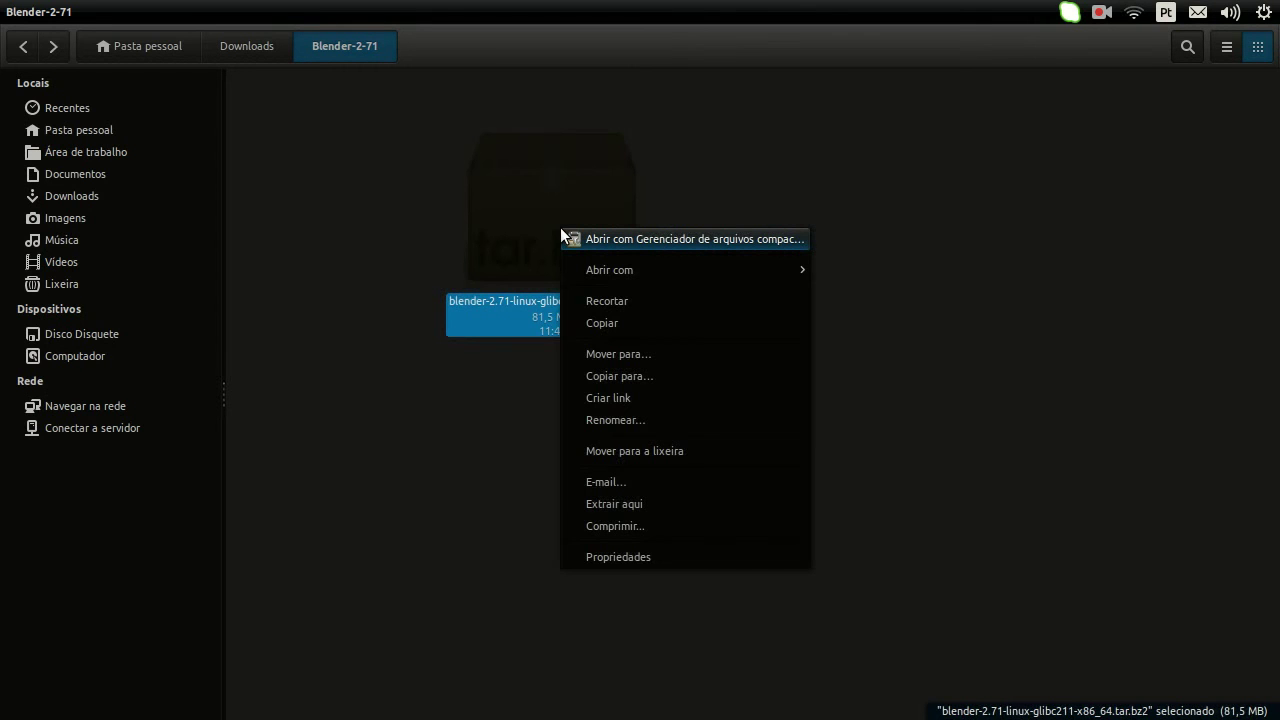
left_click(666, 504)
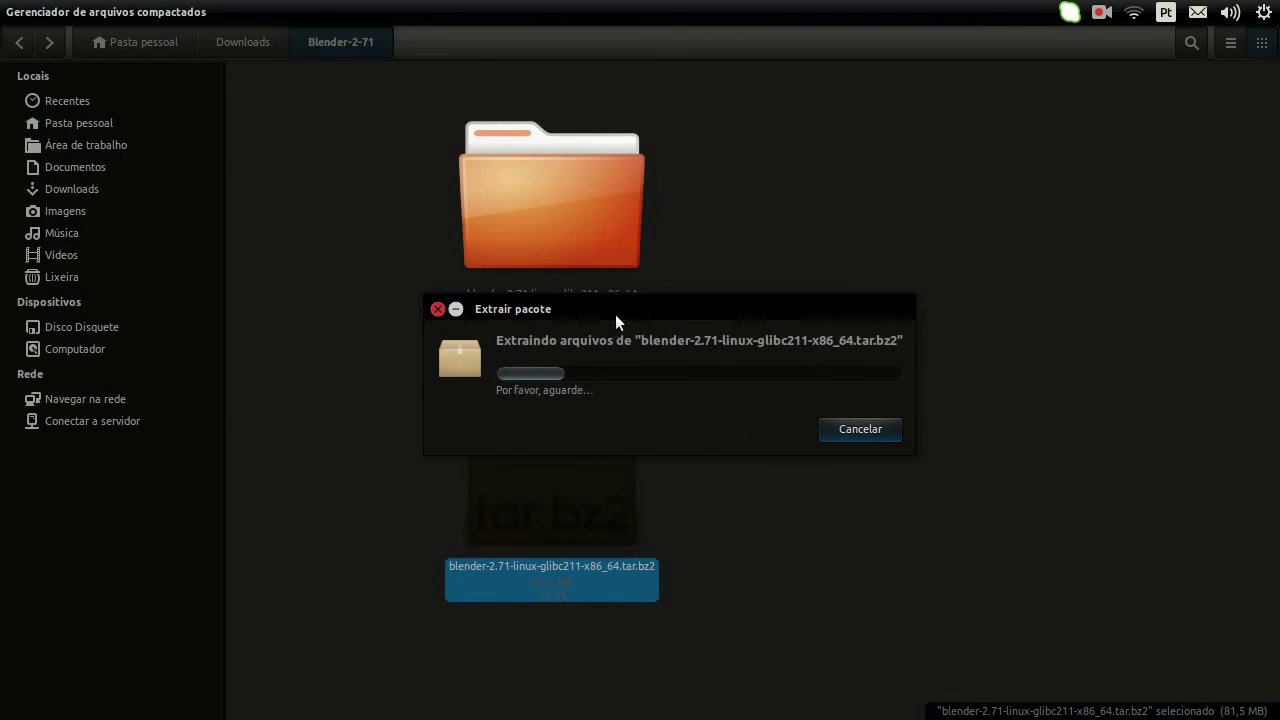
left_click_drag(615, 320, 871, 411)
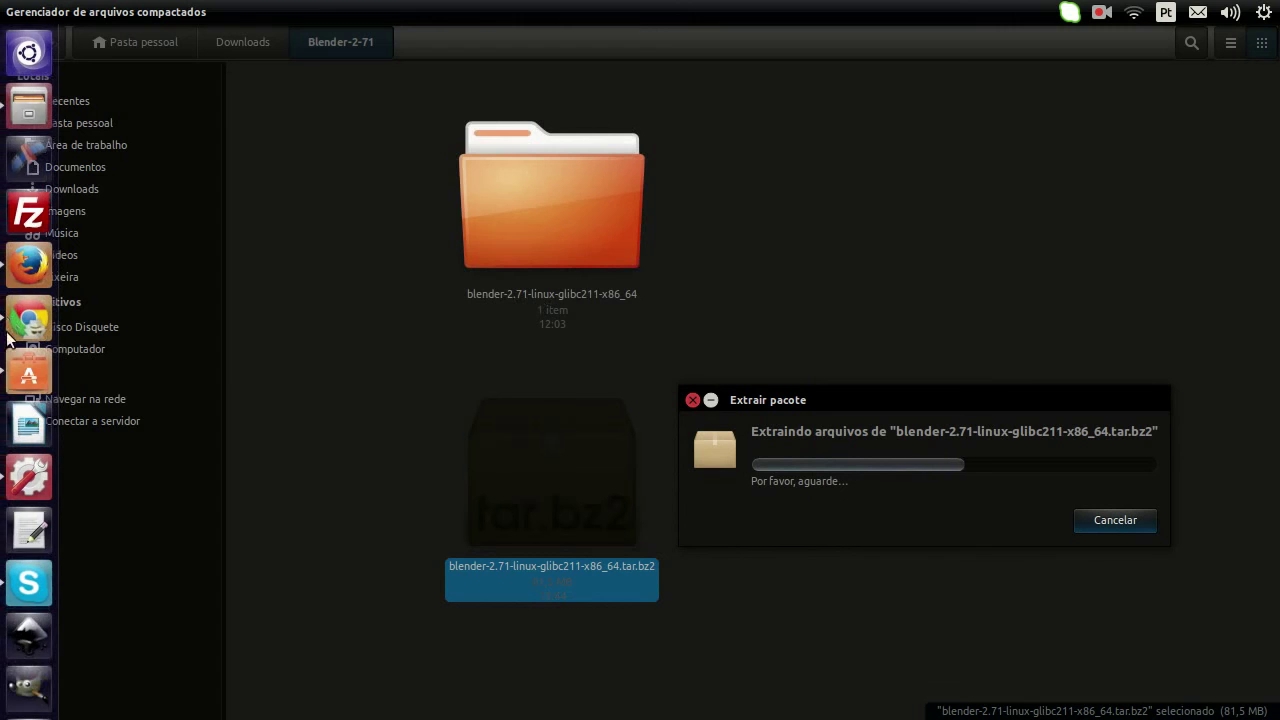
left_click(31, 380)
- Scroll to the top of the installed Blender 2.69 page, then minimize the Software Center
scroll(490, 390, "up", 1)
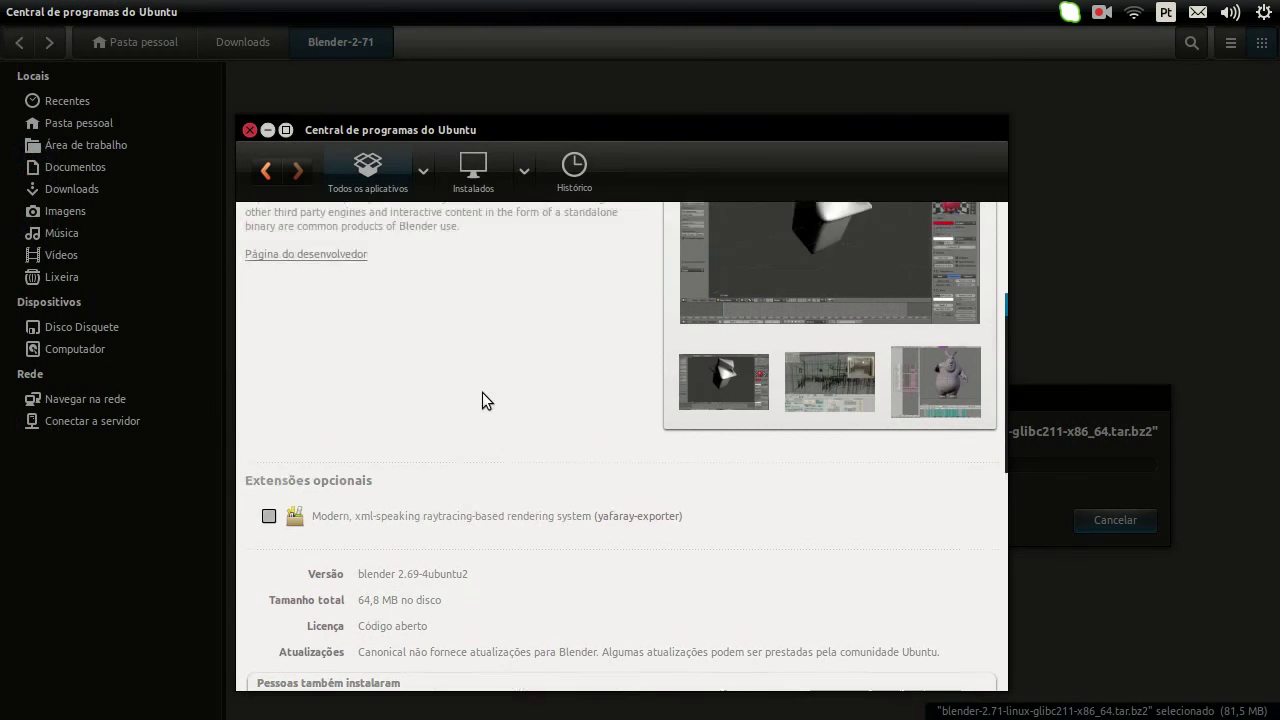
scroll(485, 400, "up", 4)
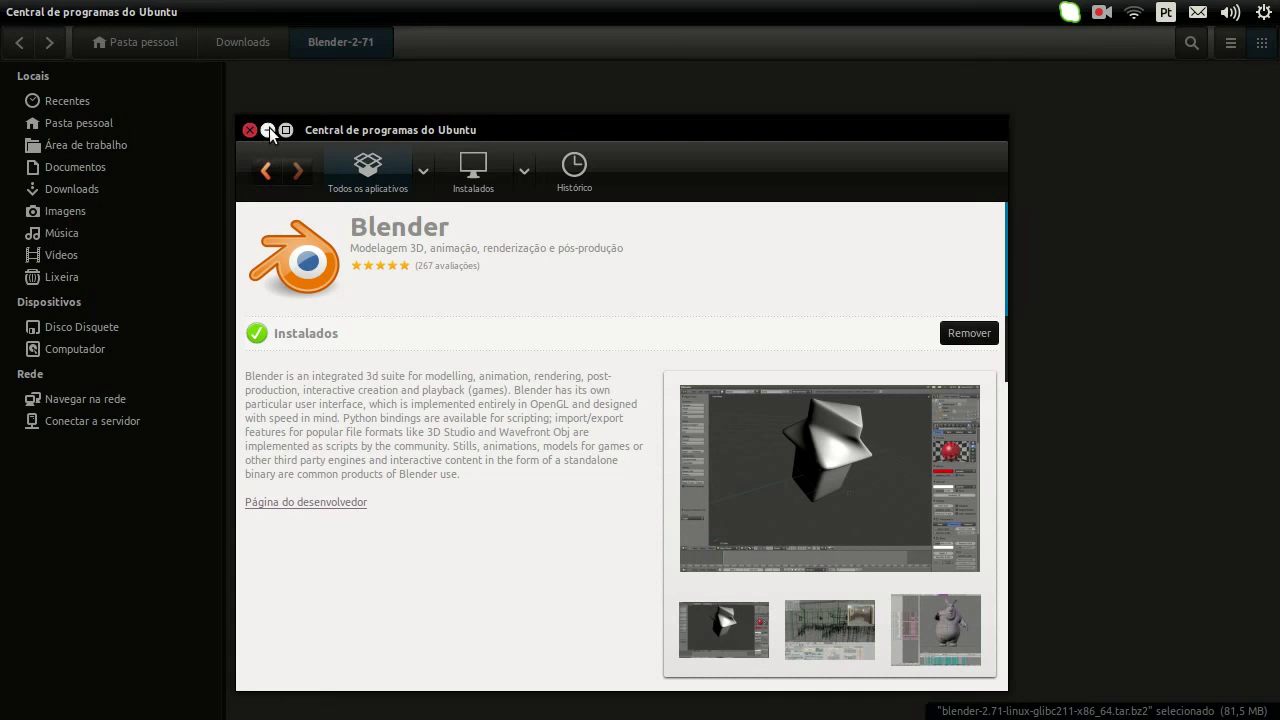
left_click(269, 131)
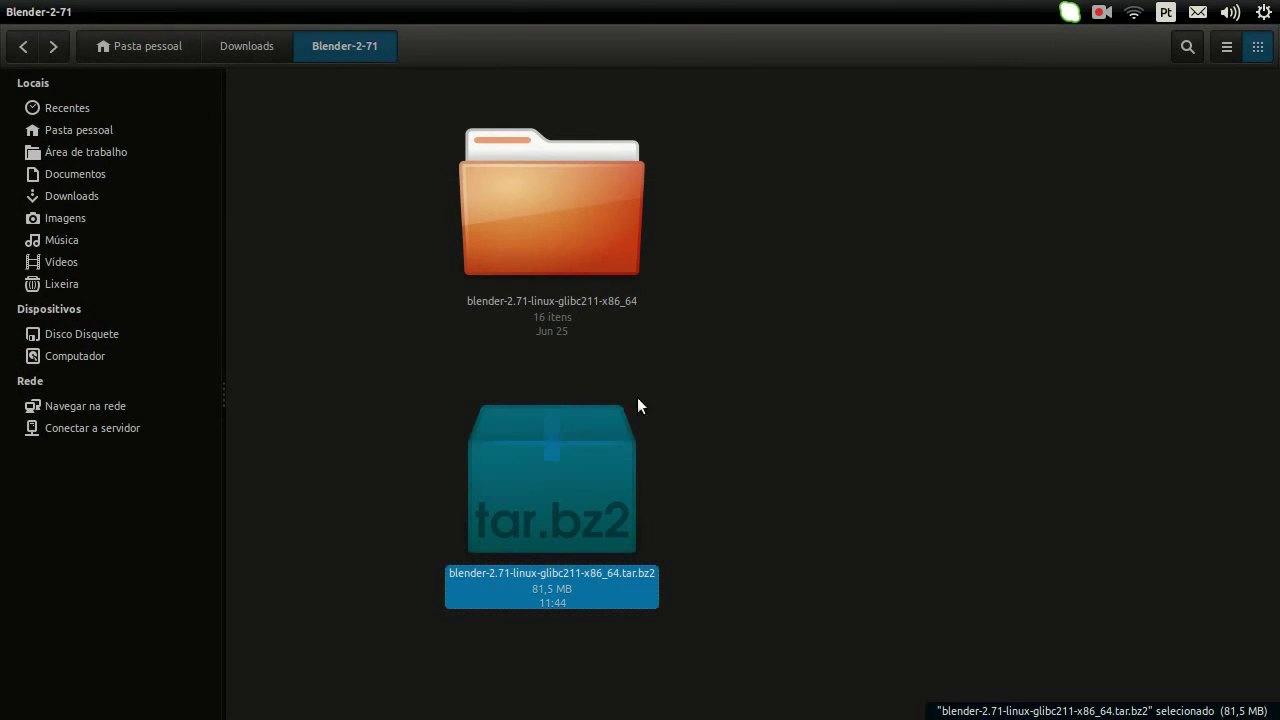
- Enter the blender-2.71-linux-glibc211-x86_64 folder and run the blender executable to reach the 2.71 splash
left_click(560, 219)
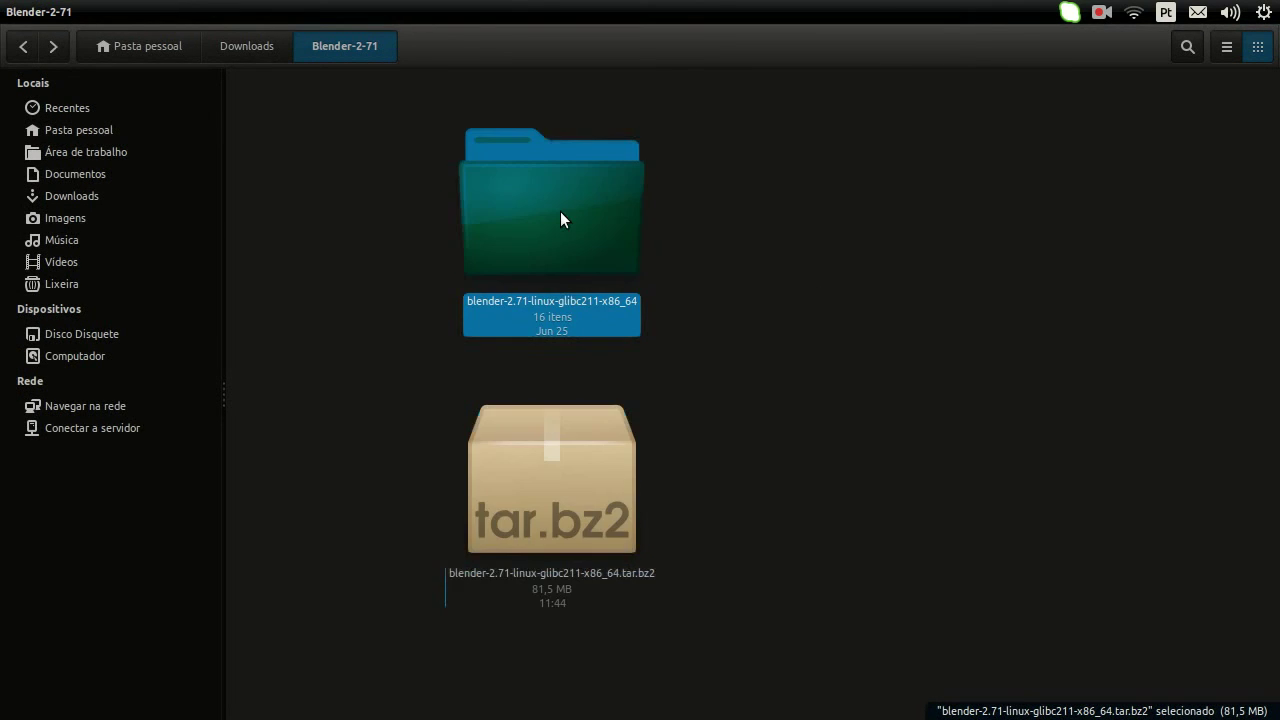
double_click(543, 220)
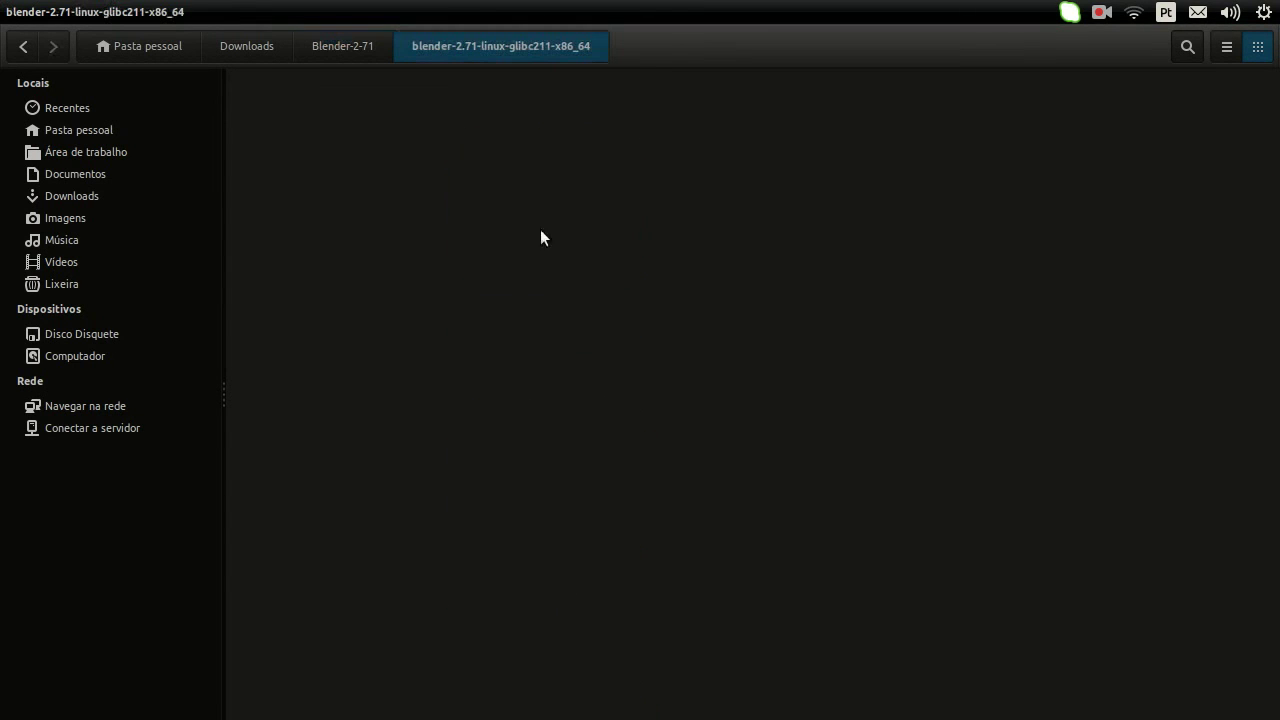
scroll(596, 400, "down", 3, "ctrl")
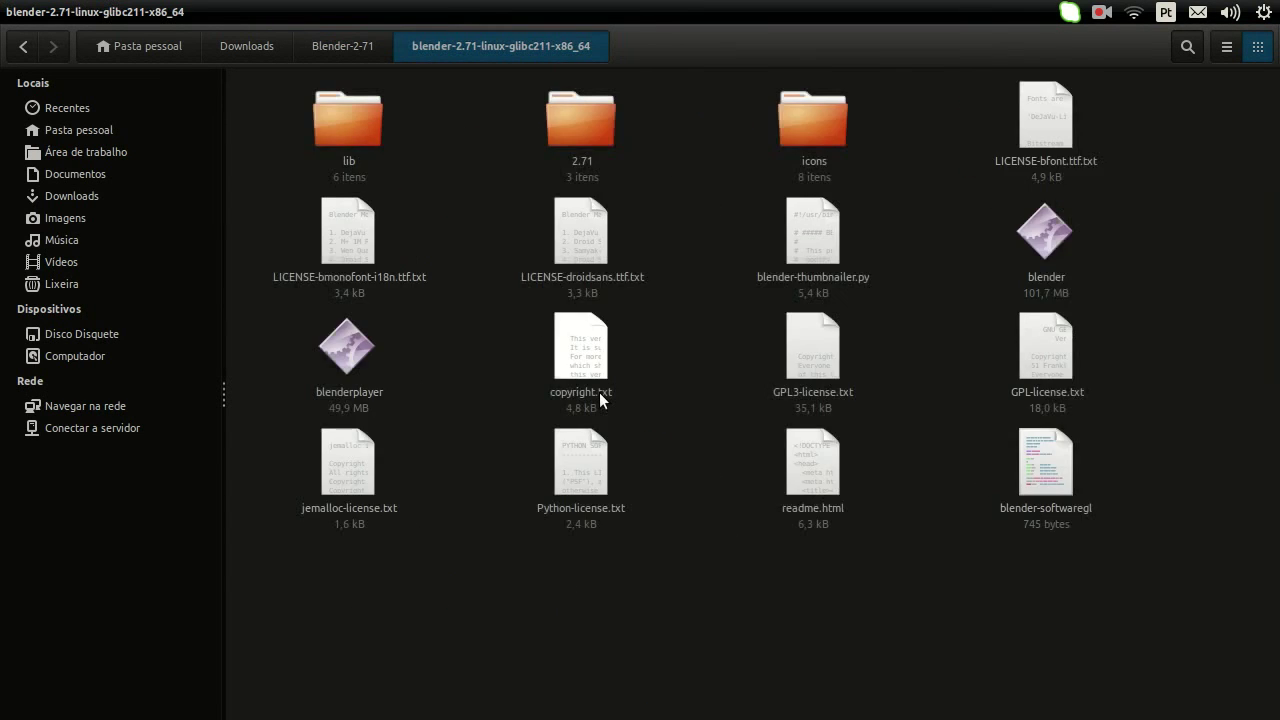
scroll(599, 400, "down", 1, "ctrl")
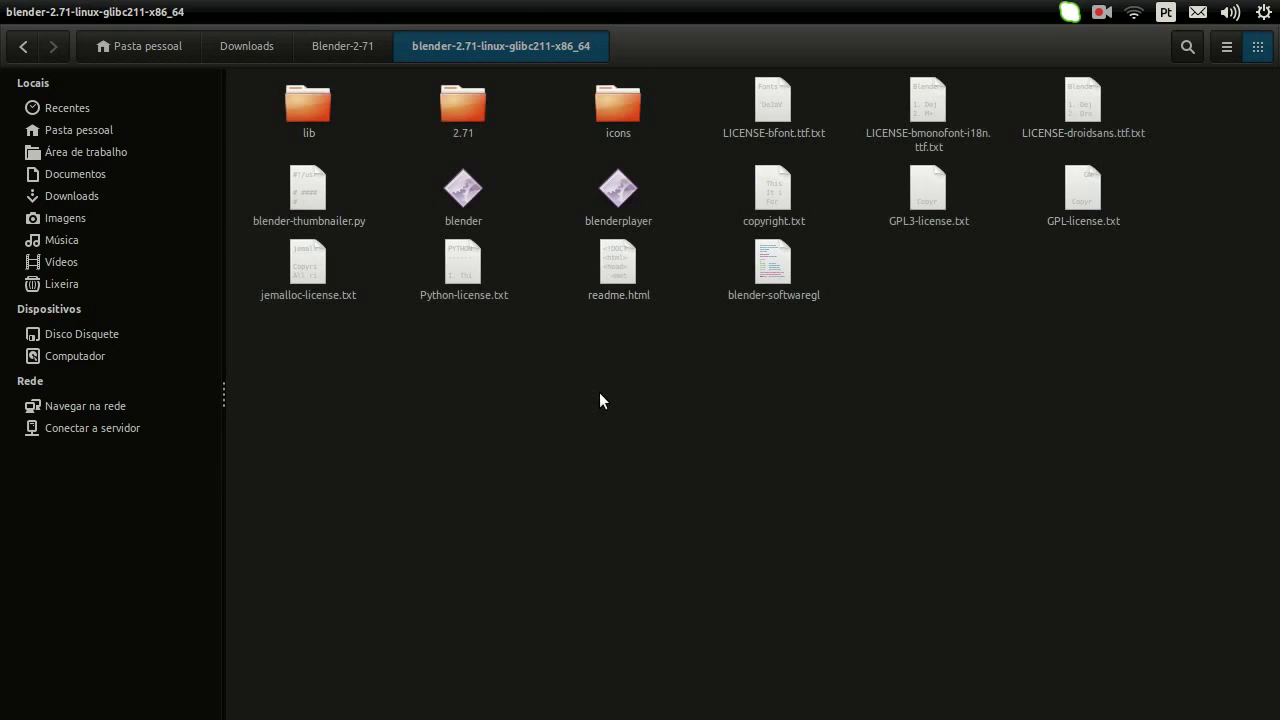
double_click(463, 188)
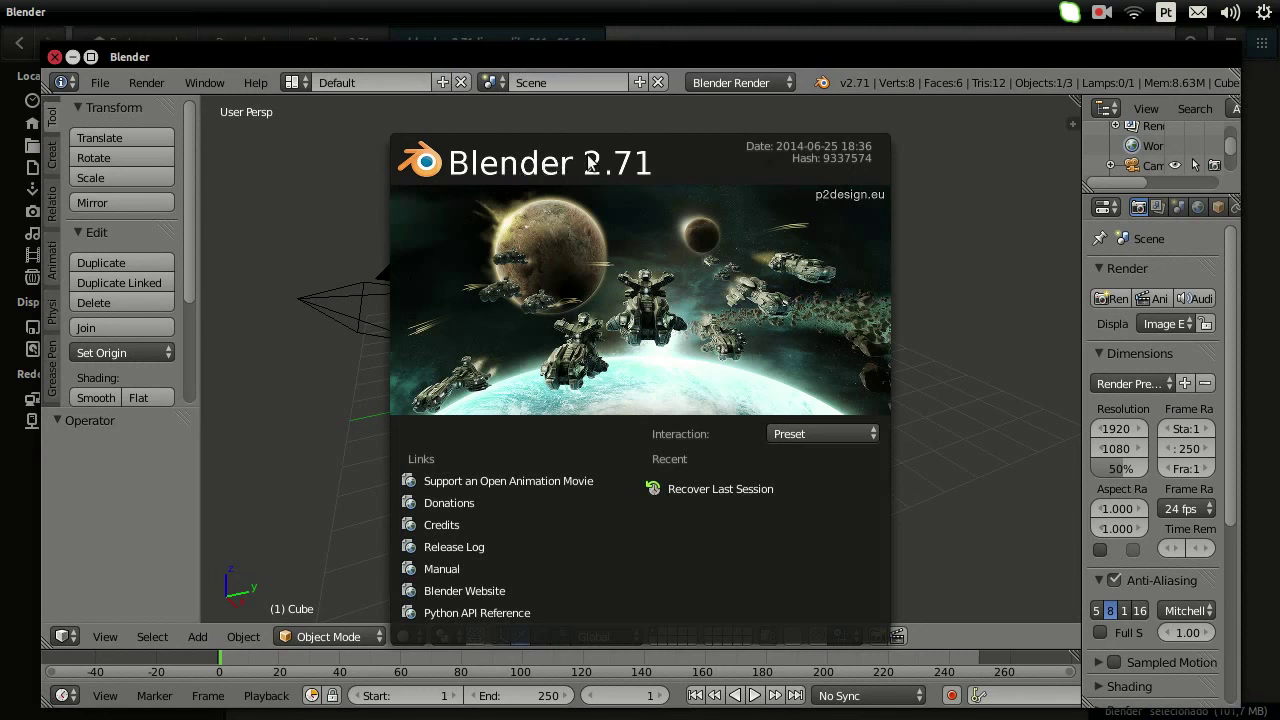
- Dismiss the 2.71 splash, maximize the Blender window, and choose the Video Editing screen layout
left_click(960, 304)
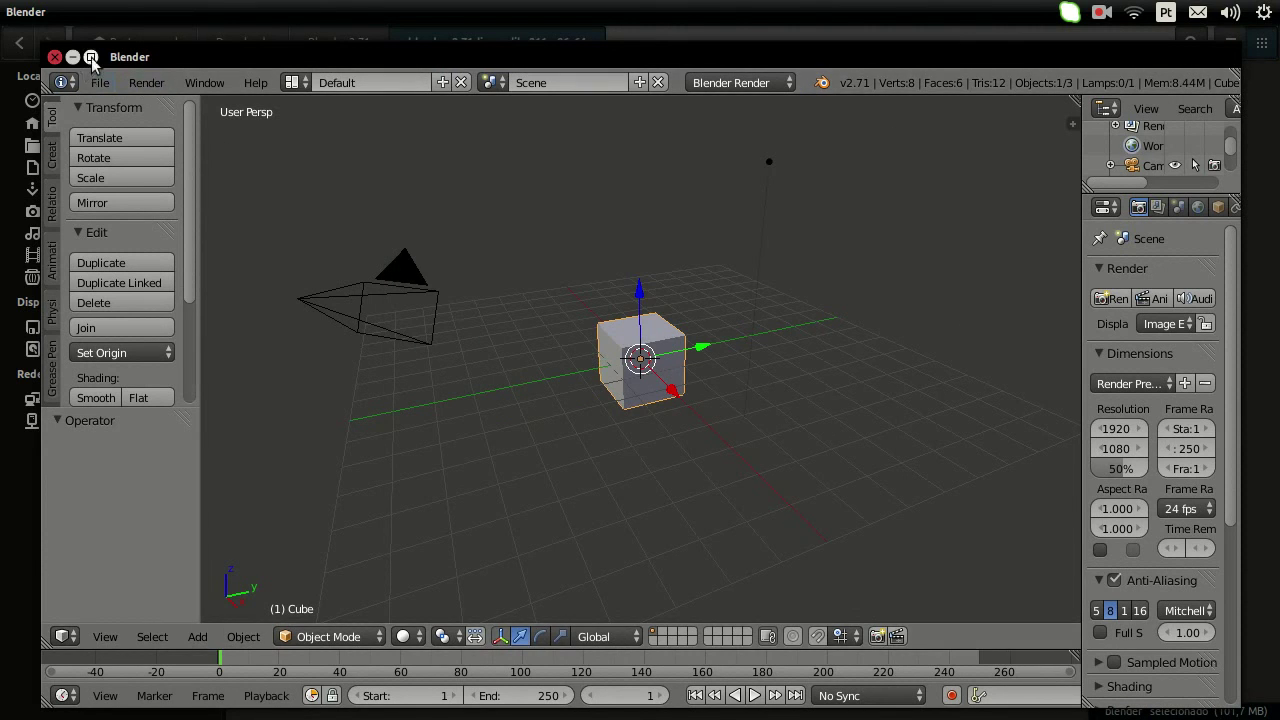
left_click(91, 58)
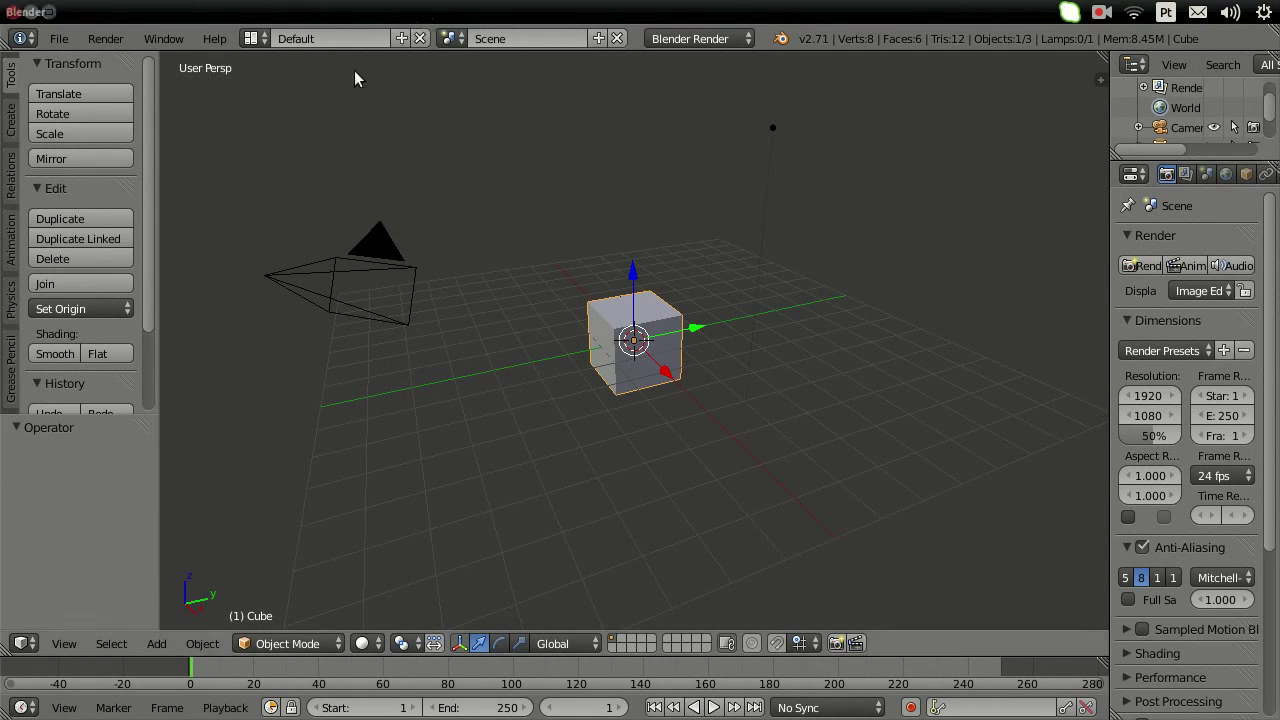
left_click(251, 38)
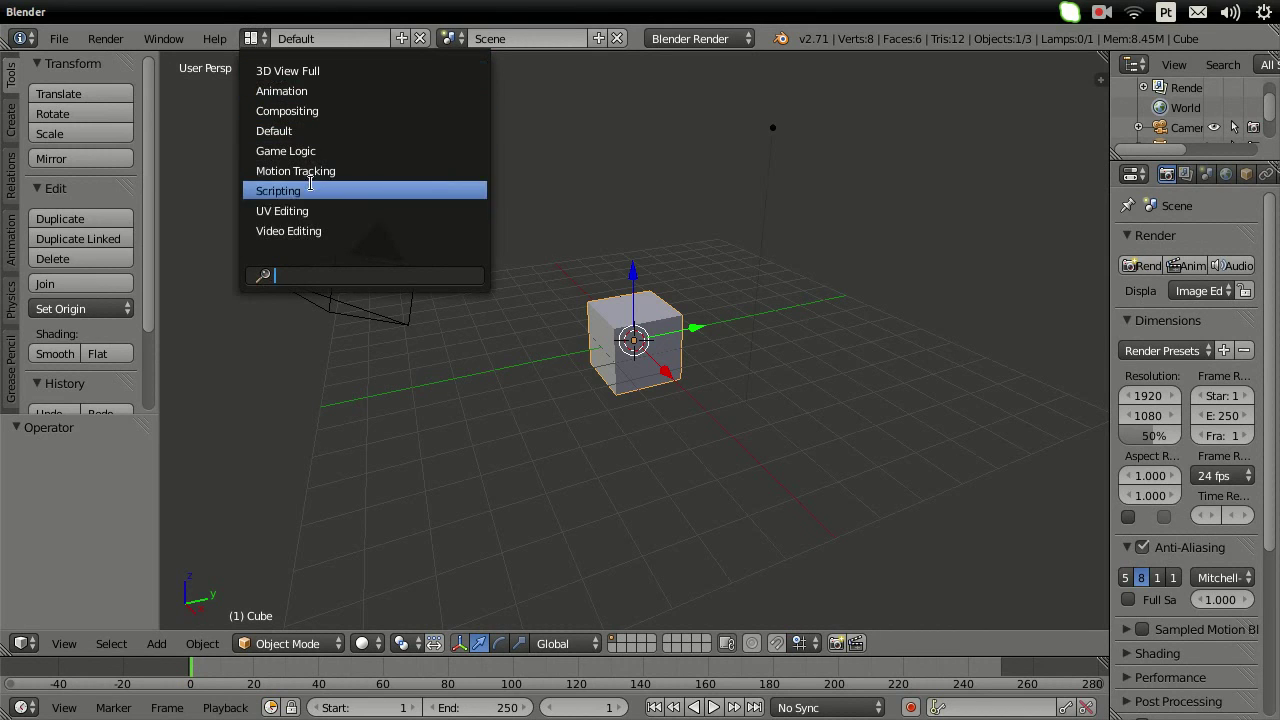
left_click(320, 233)
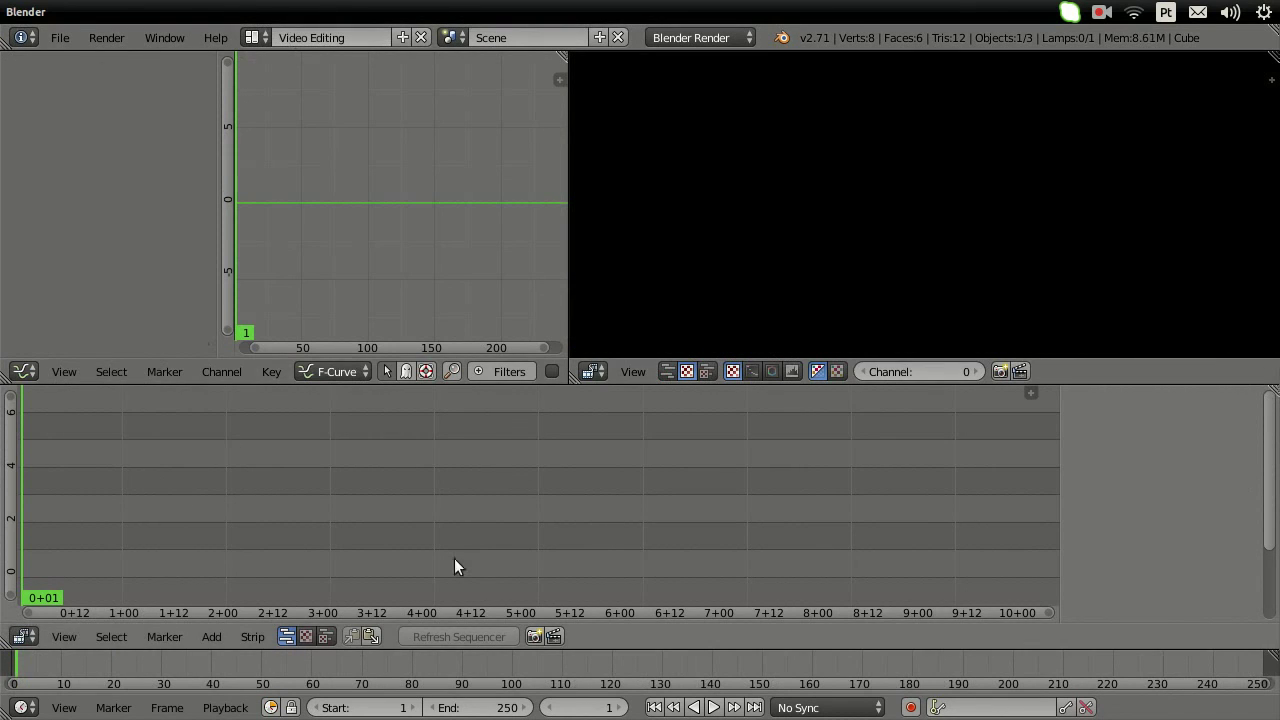